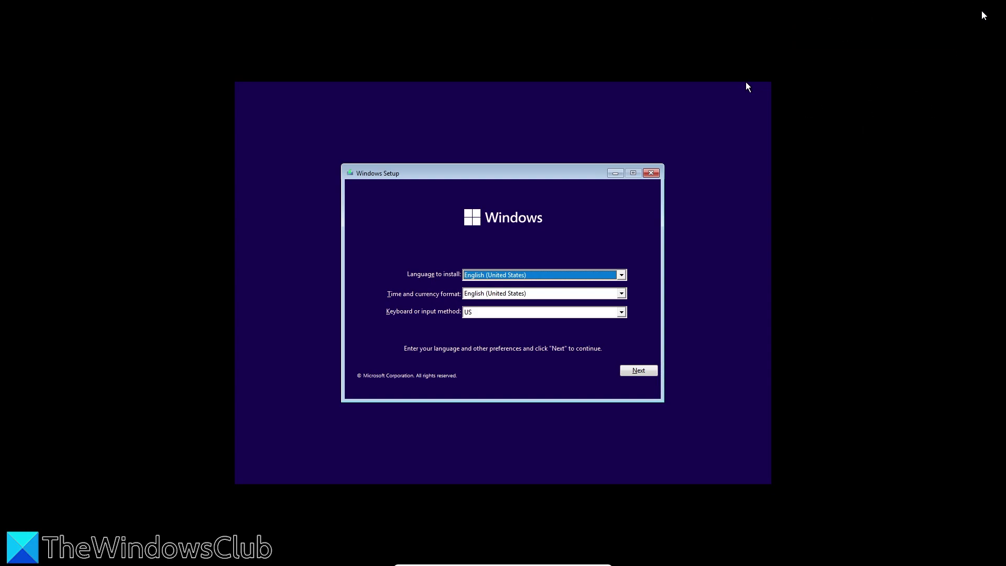
Start the Windows installation with the default language settings, skip the product key, and continue past the edition selection.
left_click(631, 373)
left_click(522, 287)
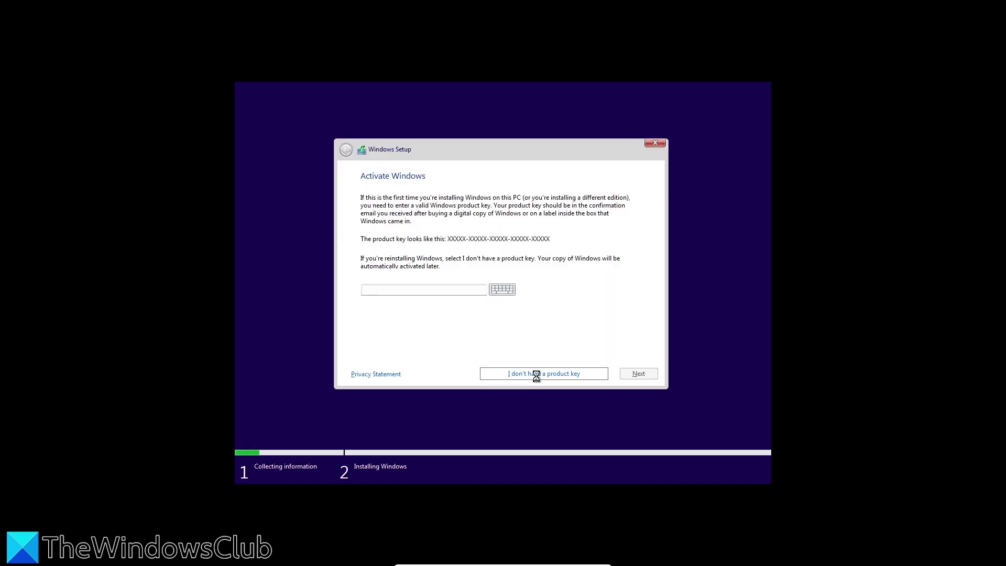
left_click(536, 375)
left_click(638, 375)
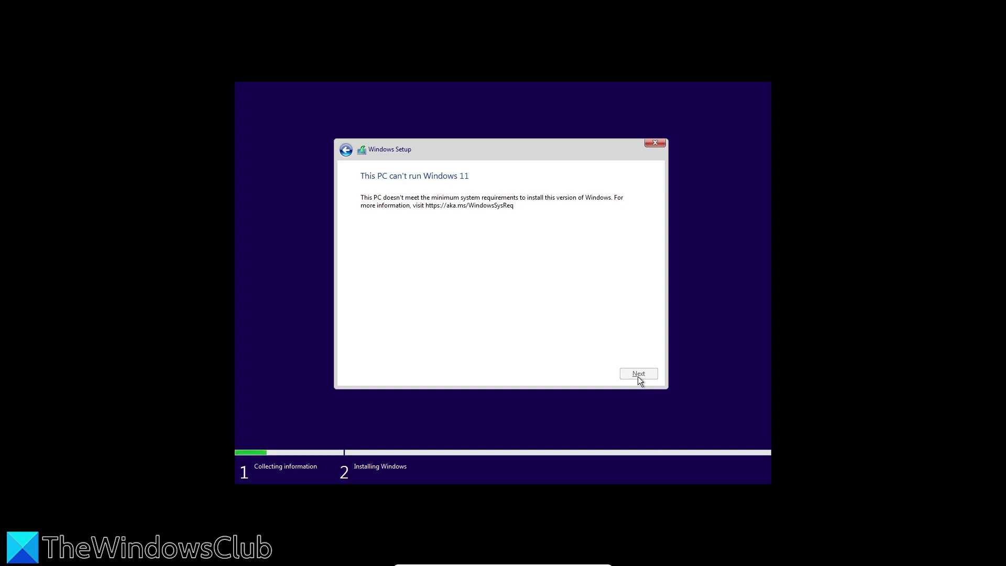
Open a Command Prompt over the setup window and run regedit to launch the Registry Editor.
key("shift+F10")
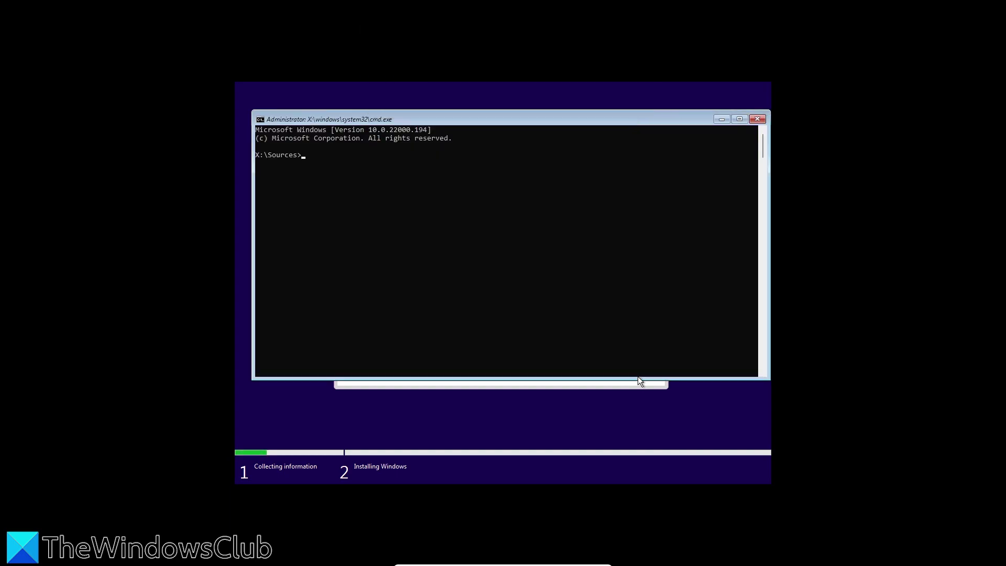
type("r")
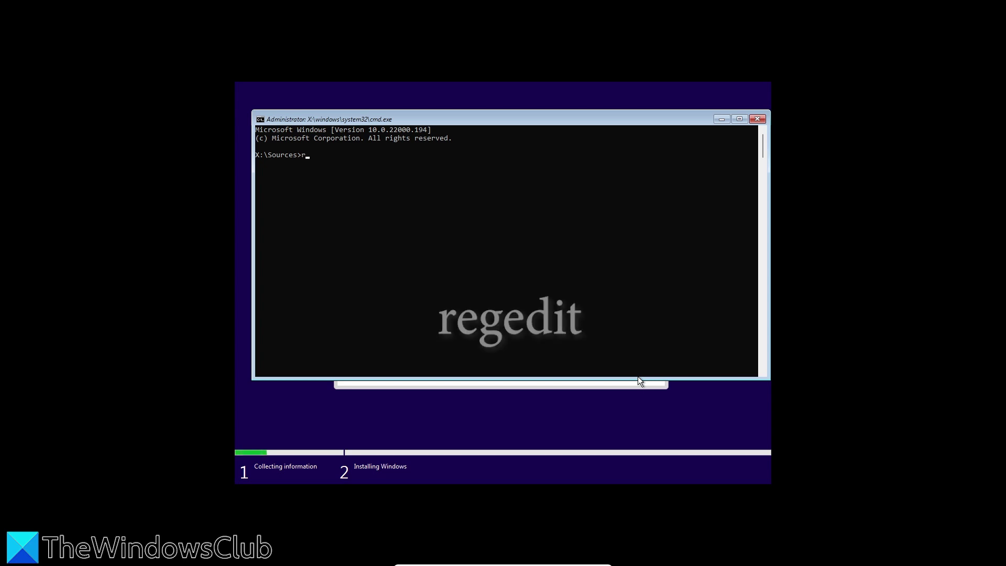
type("egedit")
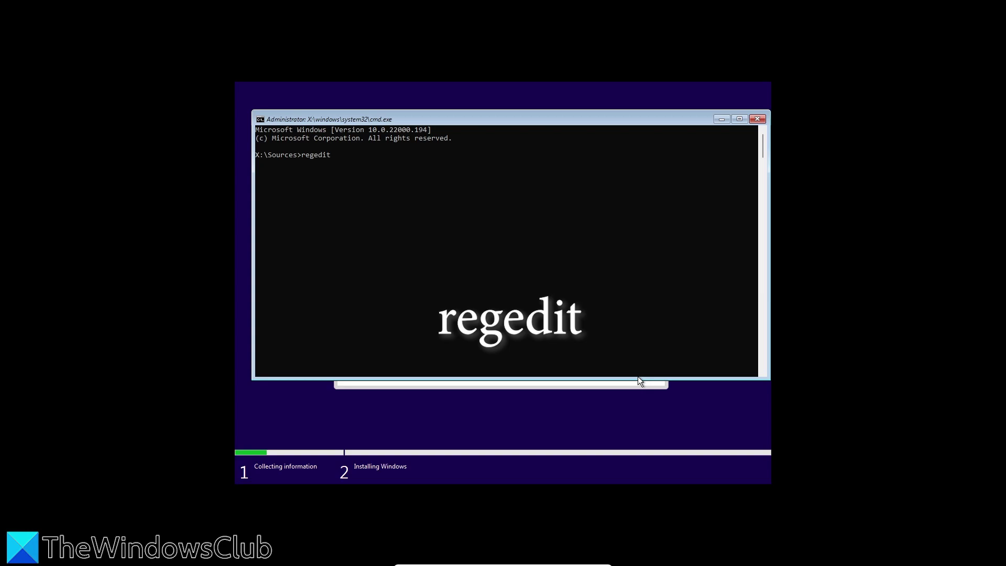
key("Return")
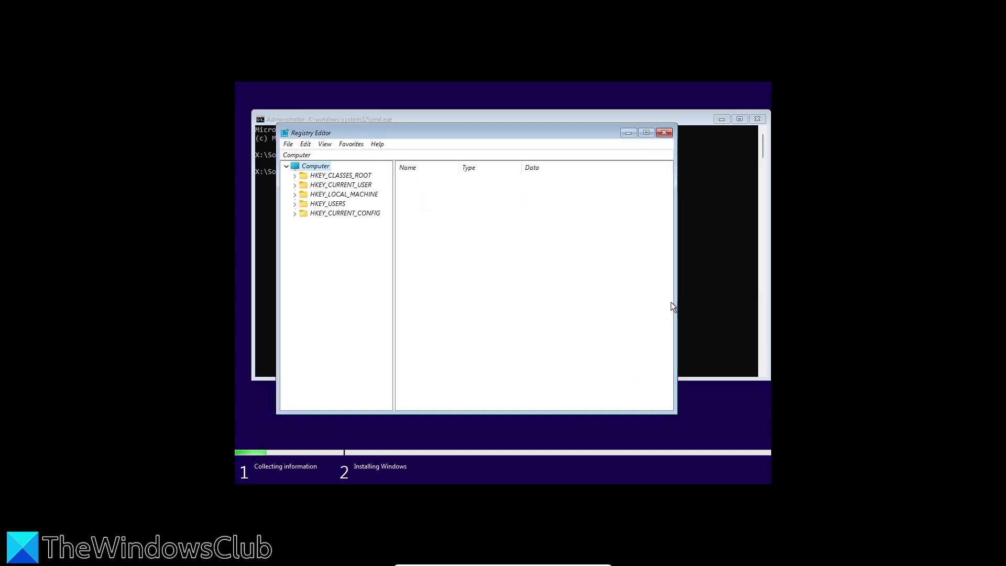
Create a new key named LabConfig under HKEY_LOCAL_MACHINE\SYSTEM\Setup.
left_click(295, 195)
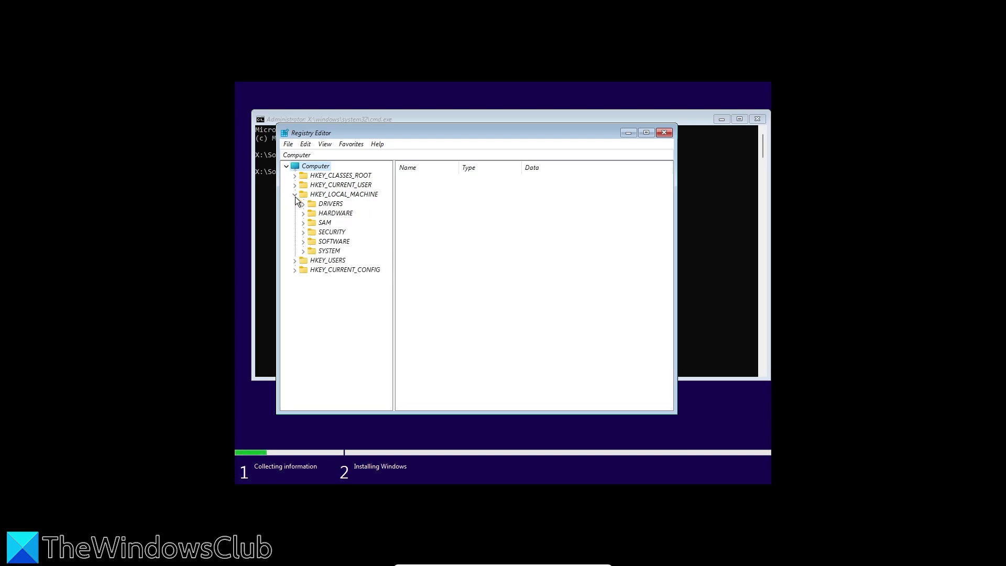
left_click(303, 252)
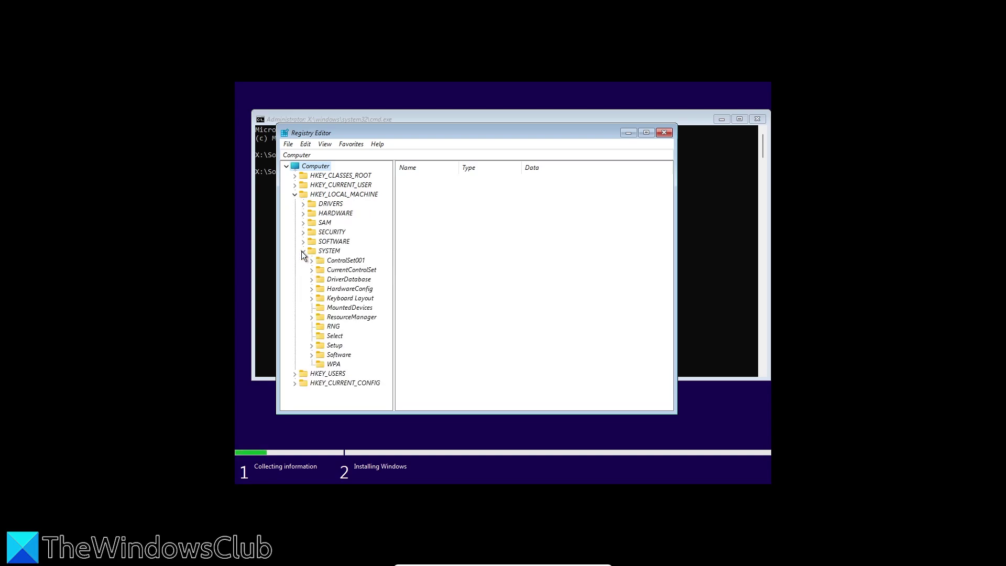
left_click(311, 347)
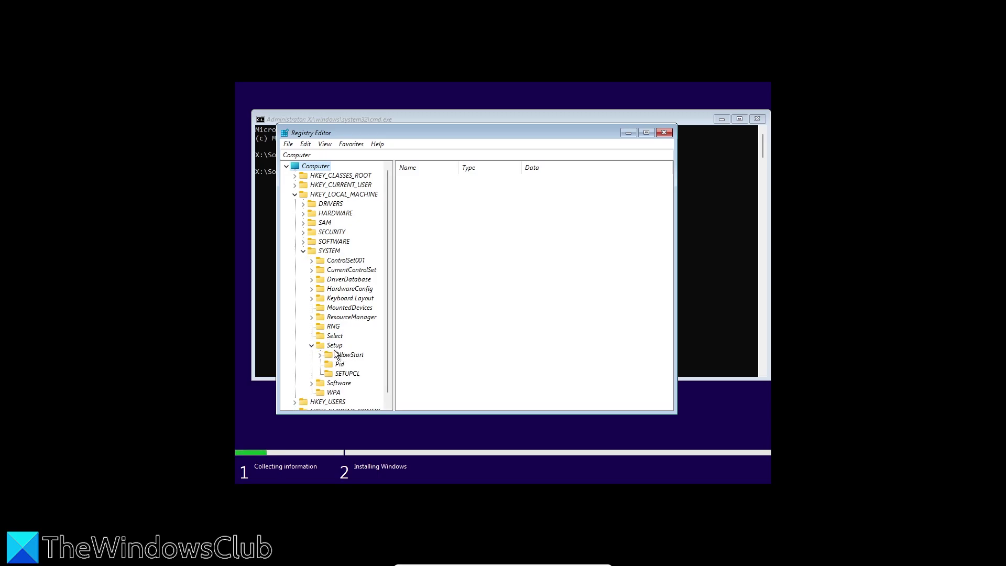
right_click(335, 348)
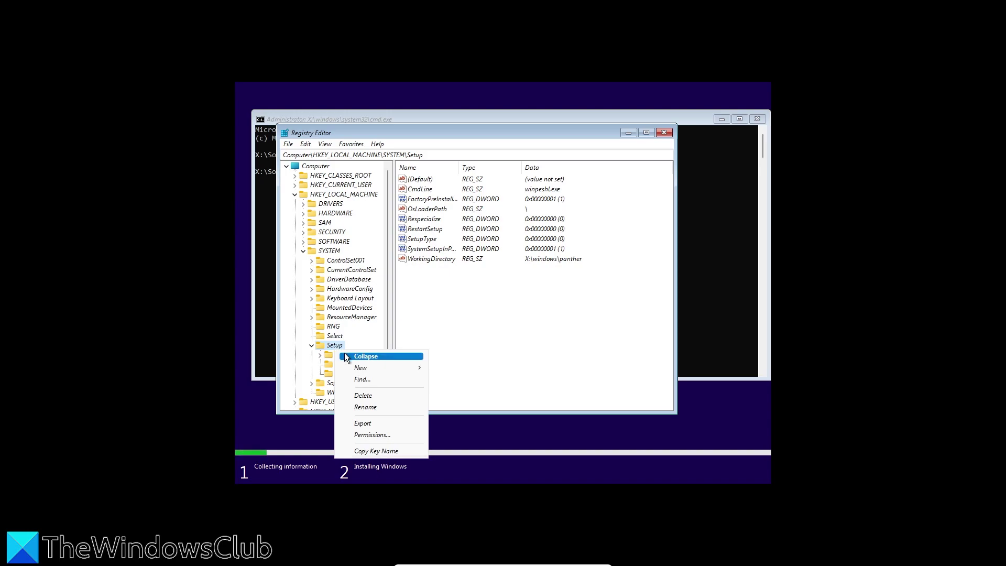
mouse_move(348, 366)
left_click(464, 369)
type("LabConfig")
key("Return")
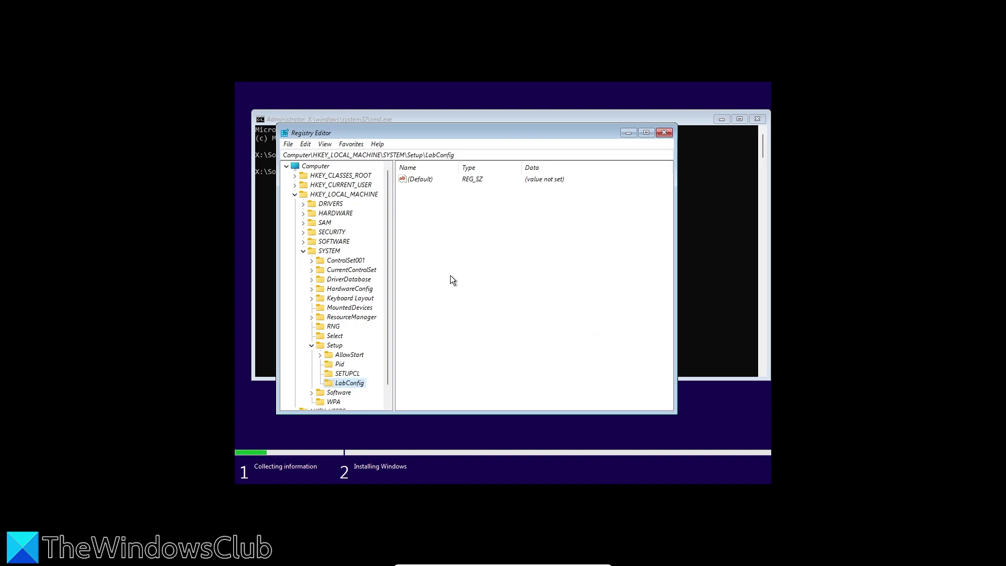
Add a DWORD (32-bit) value named BypassTPMCheck to the LabConfig key and set its data to 1.
right_click(460, 246)
mouse_move(463, 251)
left_click(534, 289)
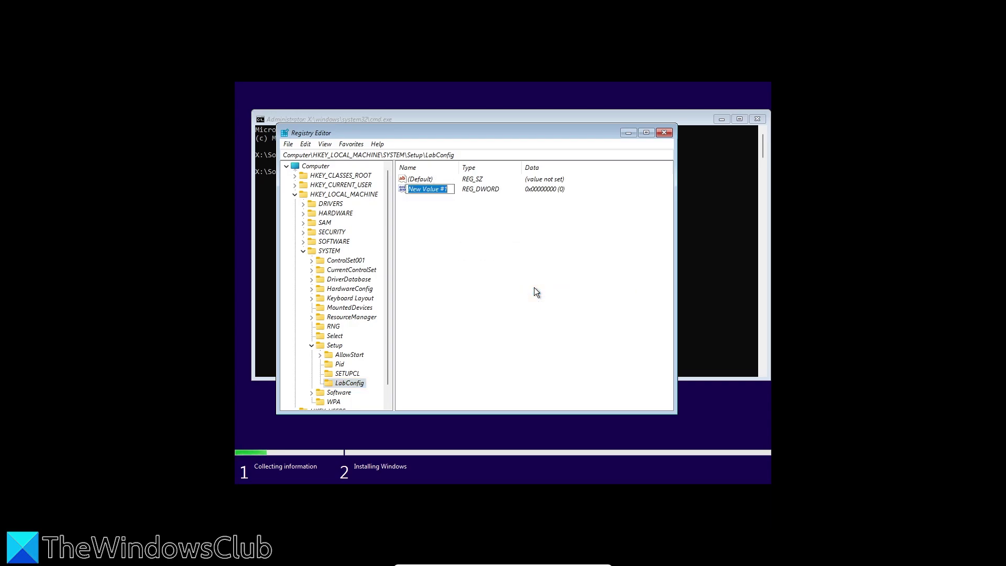
type("Bypass")
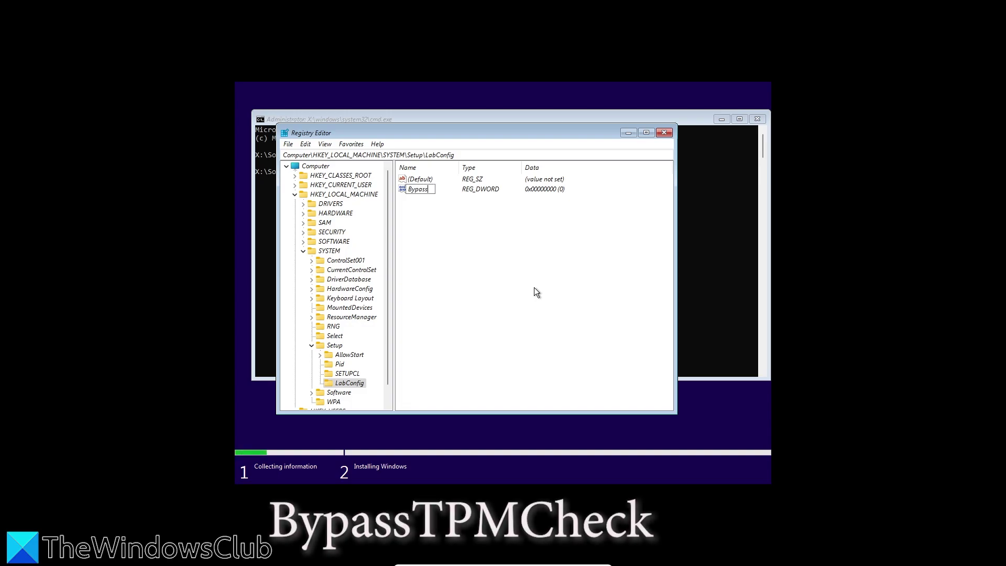
type("TPMCheck")
key("Return")
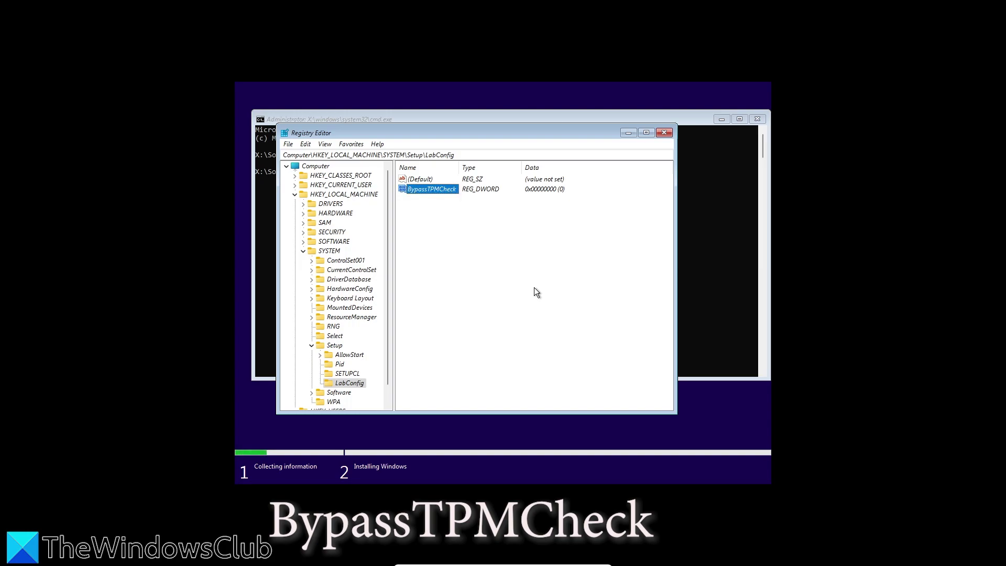
double_click(424, 188)
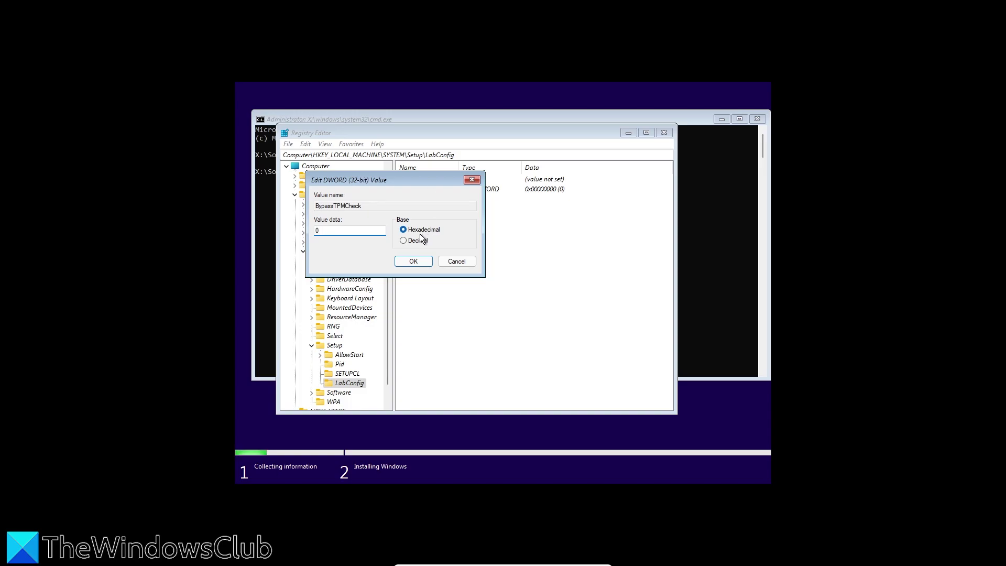
type("1")
left_click(413, 262)
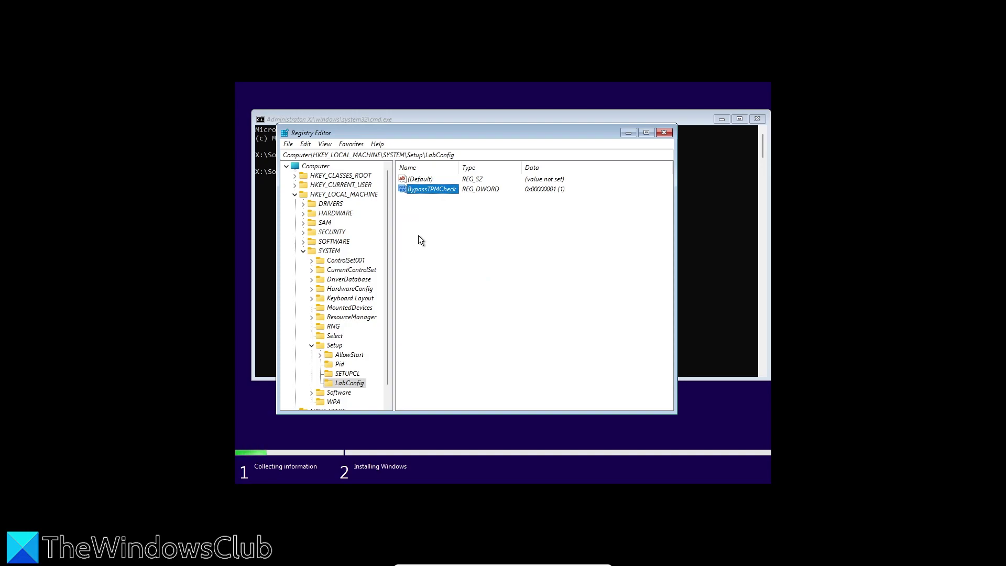
Add a DWORD (32-bit) value named BypassCPUCheck to the LabConfig key and set its data to 1.
right_click(430, 204)
mouse_move(454, 211)
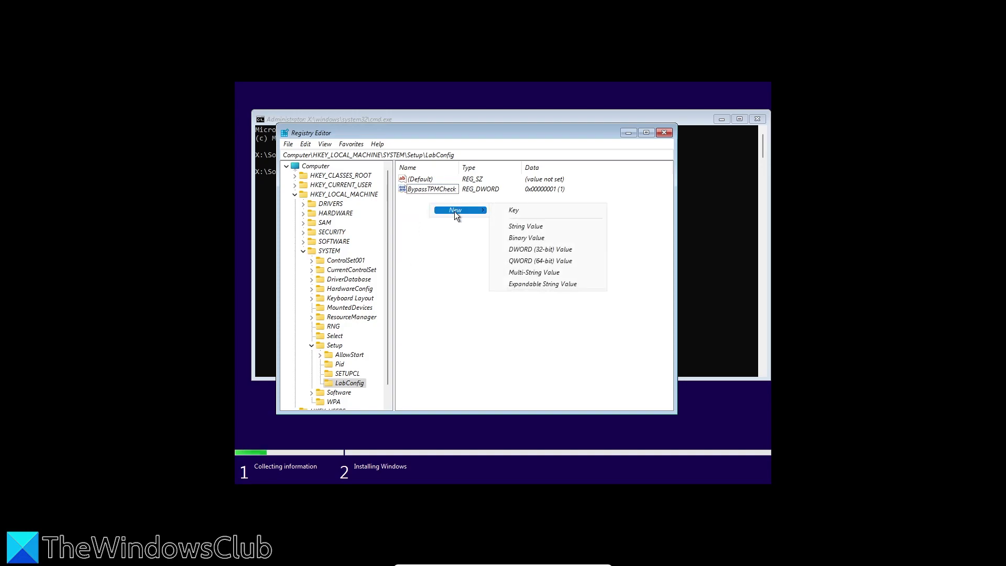
left_click(535, 250)
type("B")
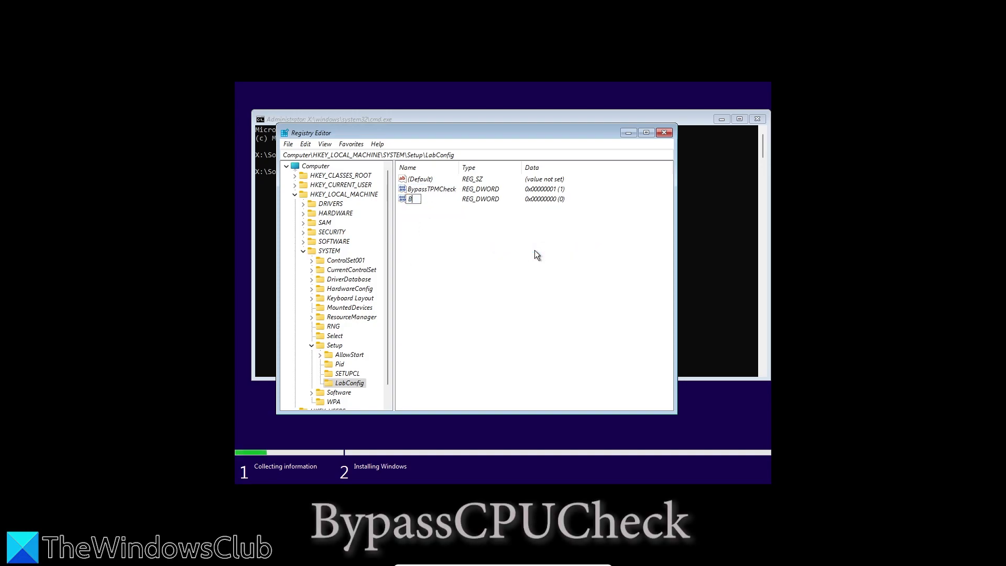
type("ypass")
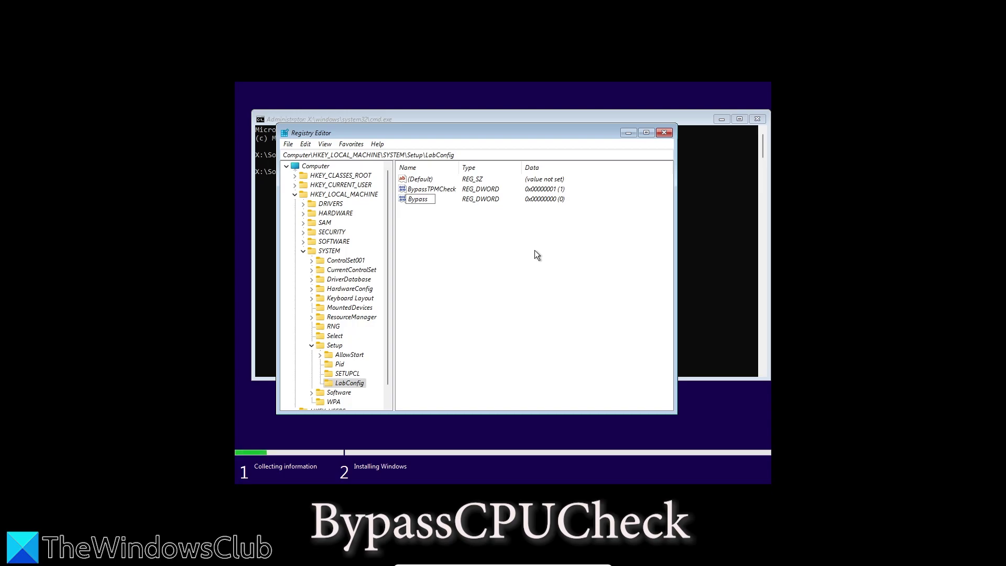
type("CPUCheck")
key("Return")
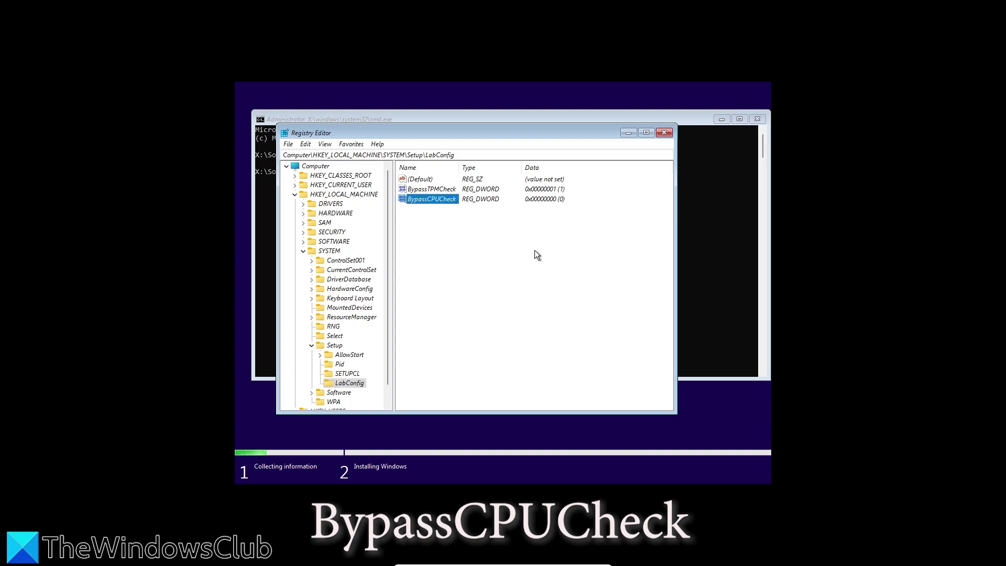
double_click(436, 203)
type("1")
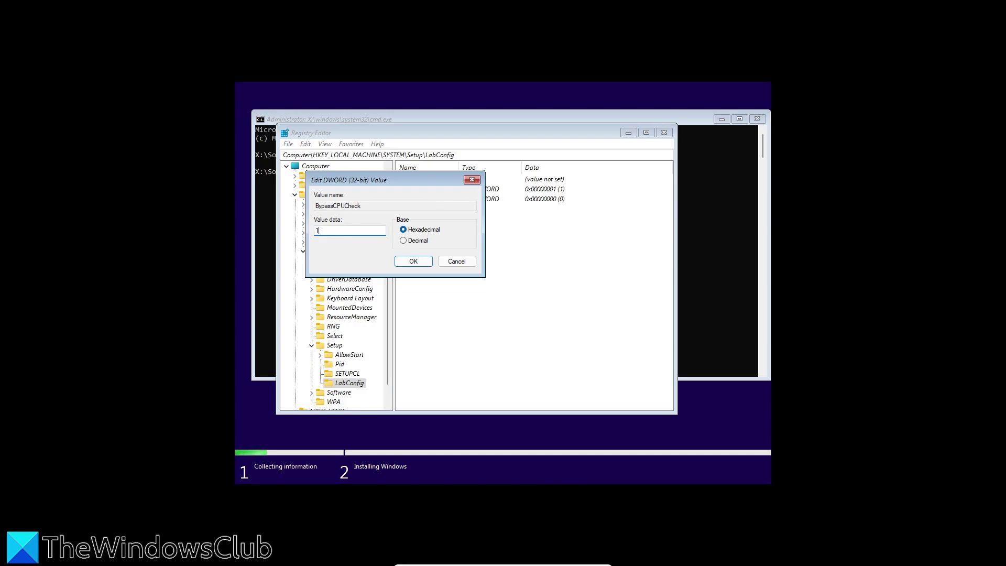
key("Return")
Add a DWORD (32-bit) value named BypassRamCheck to the LabConfig key and set its data to 1.
right_click(433, 256)
mouse_move(446, 261)
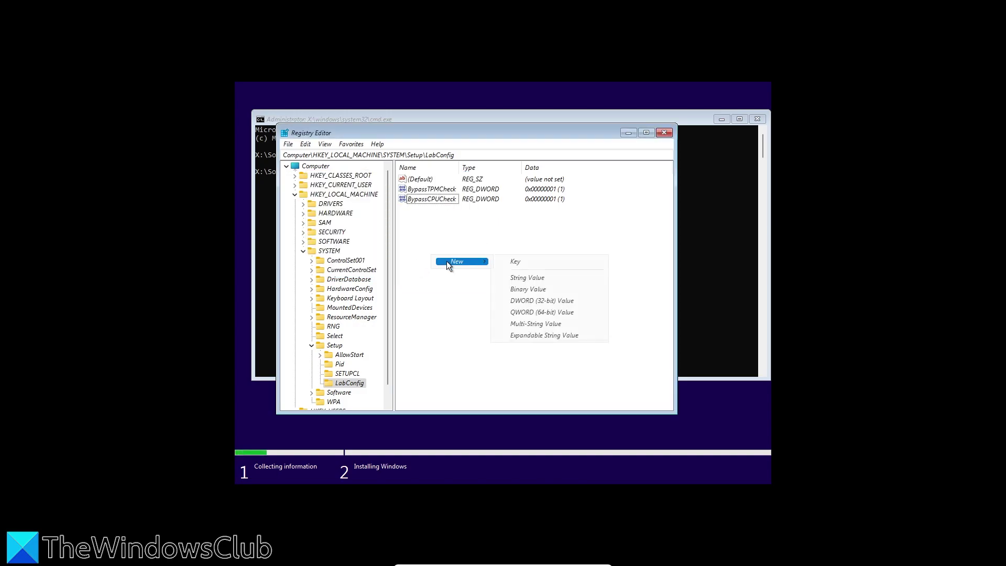
left_click(515, 298)
type("Bya")
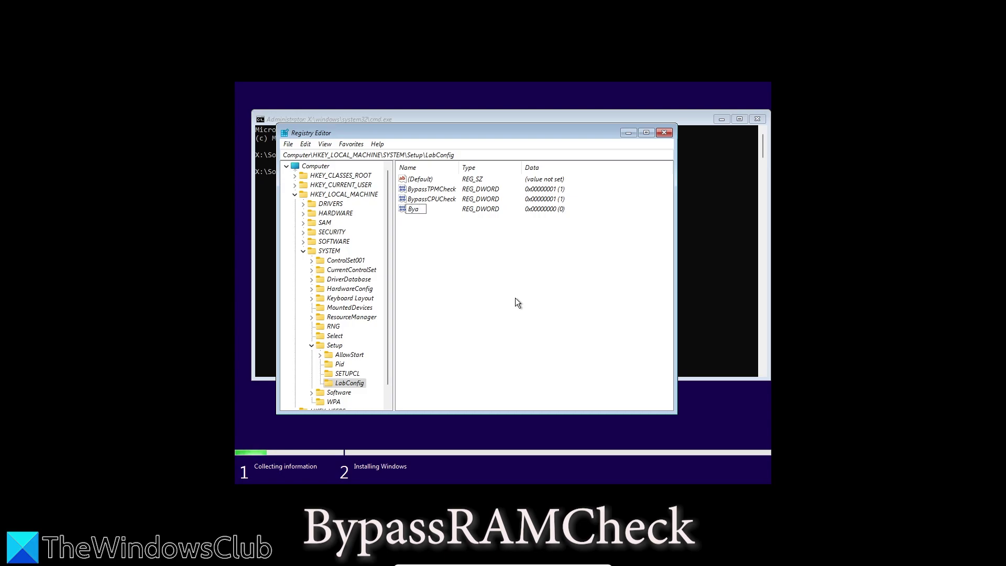
type("assRamCheck")
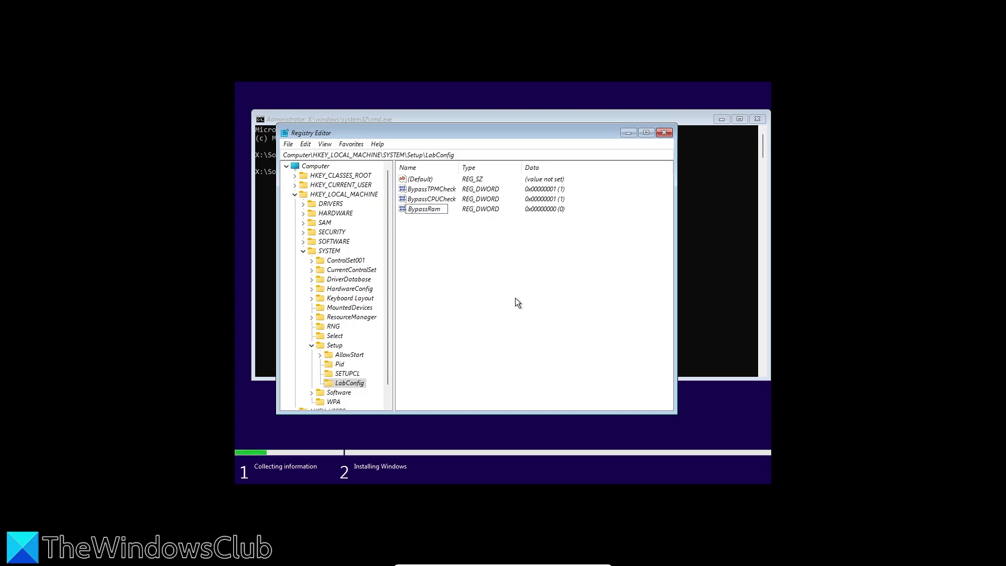
key("Return")
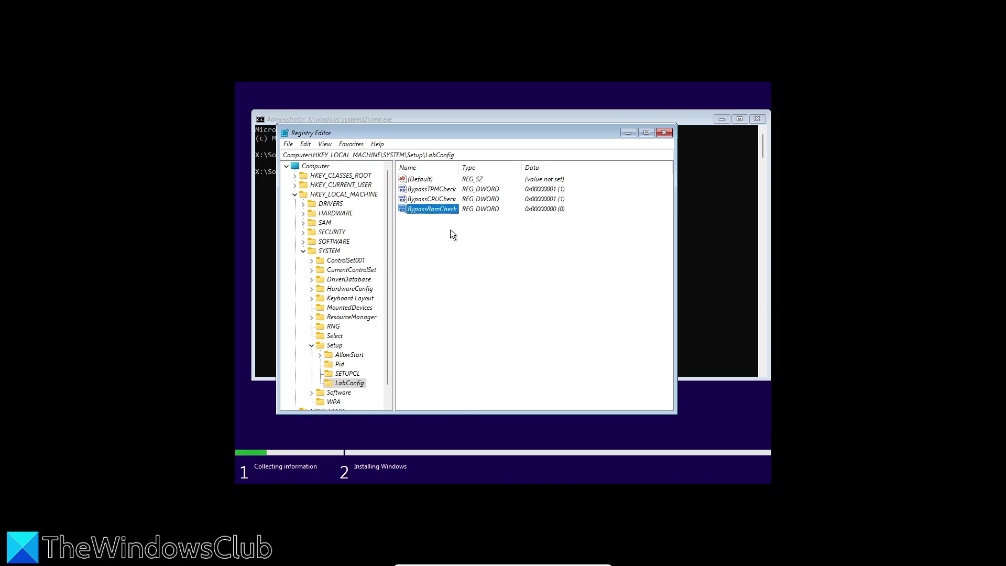
double_click(432, 209)
type("1")
left_click(411, 266)
Add a DWORD (32-bit) value named BypassSecureBootCheck to the LabConfig key and set its data to 1.
right_click(409, 266)
mouse_move(428, 272)
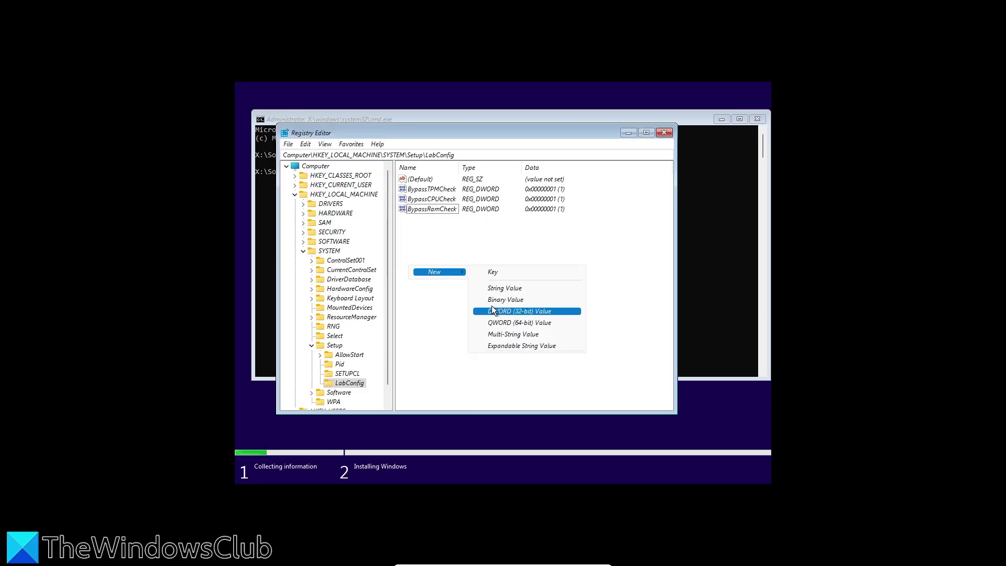
left_click(492, 308)
type("Bypas")
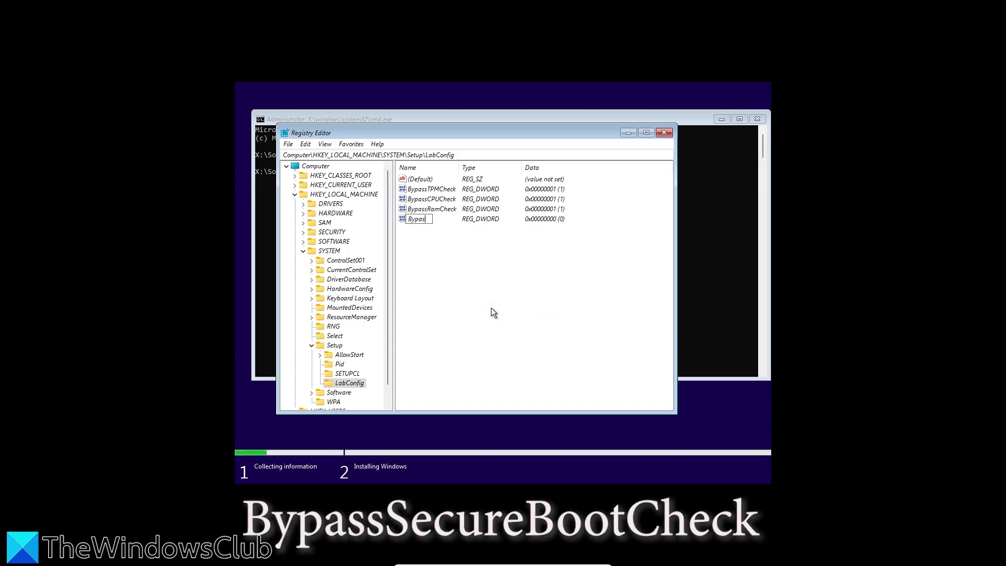
type("sSecureBootCheck")
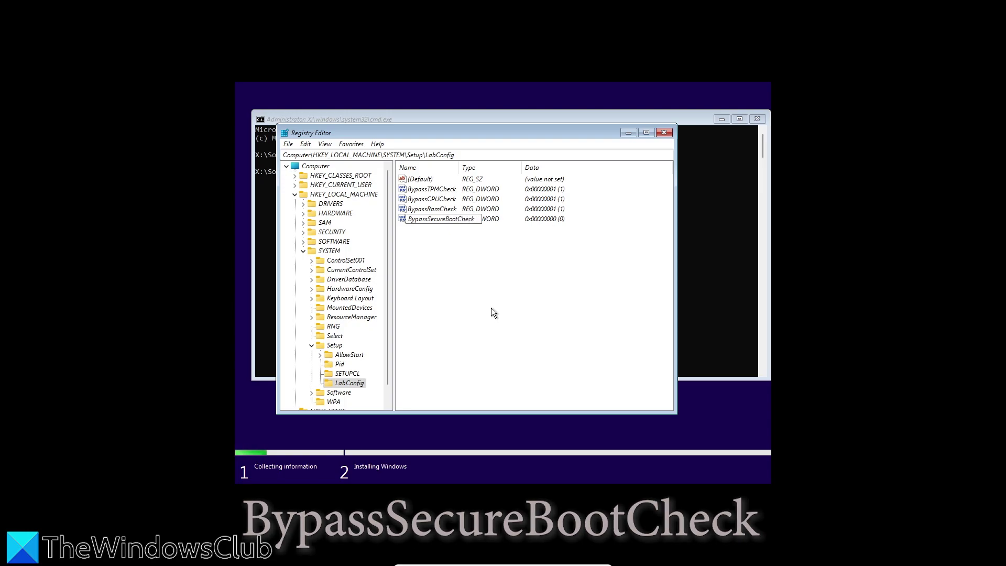
key("Return")
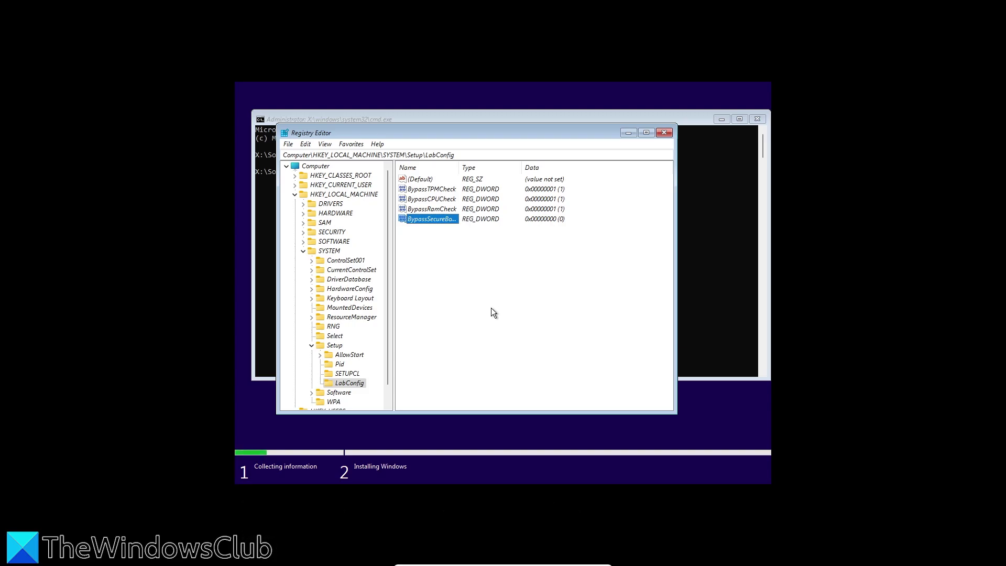
double_click(445, 222)
type("1")
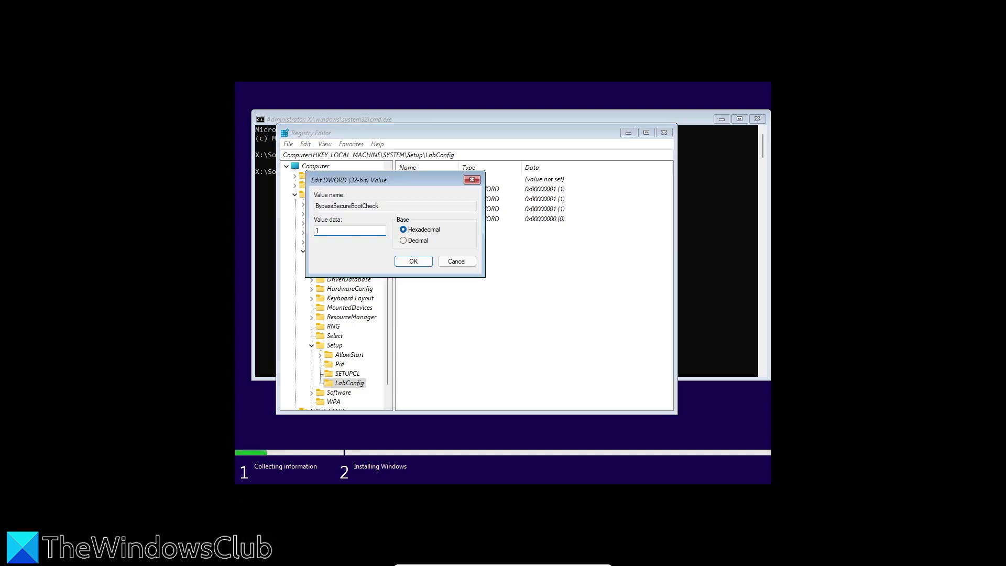
left_click(414, 260)
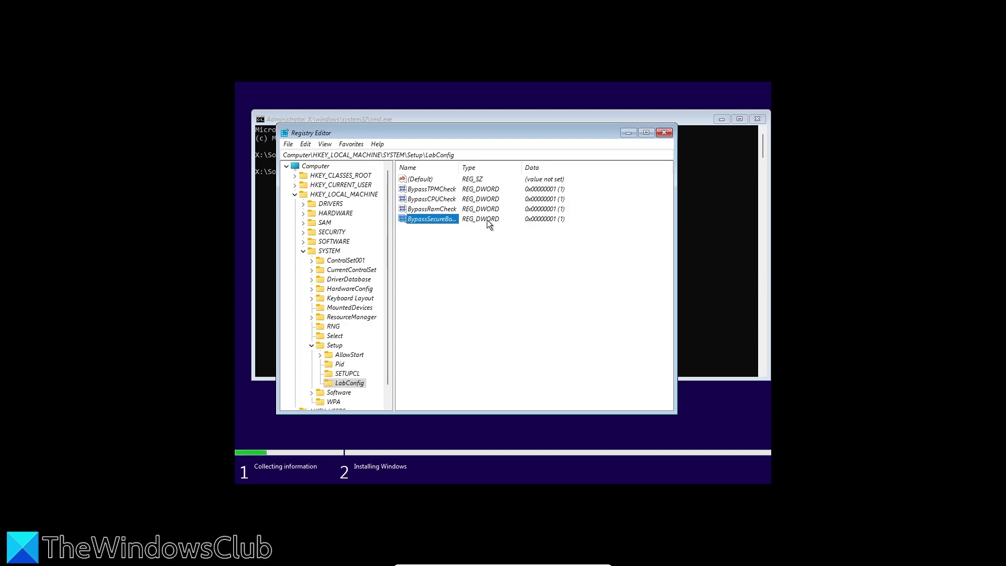
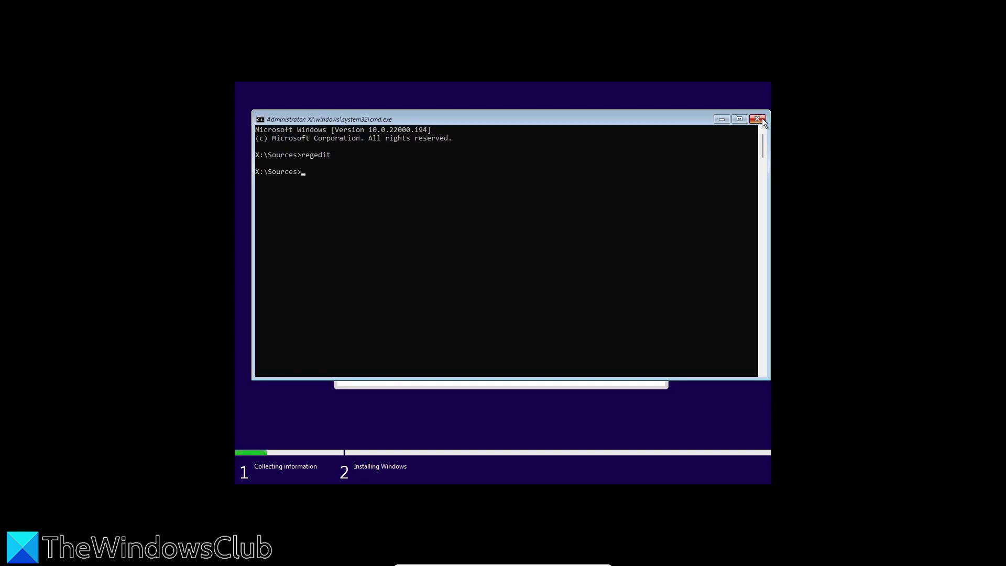
Close the Command Prompt and quit the blocked installation to return to the initial Windows Setup screen.
left_click(762, 120)
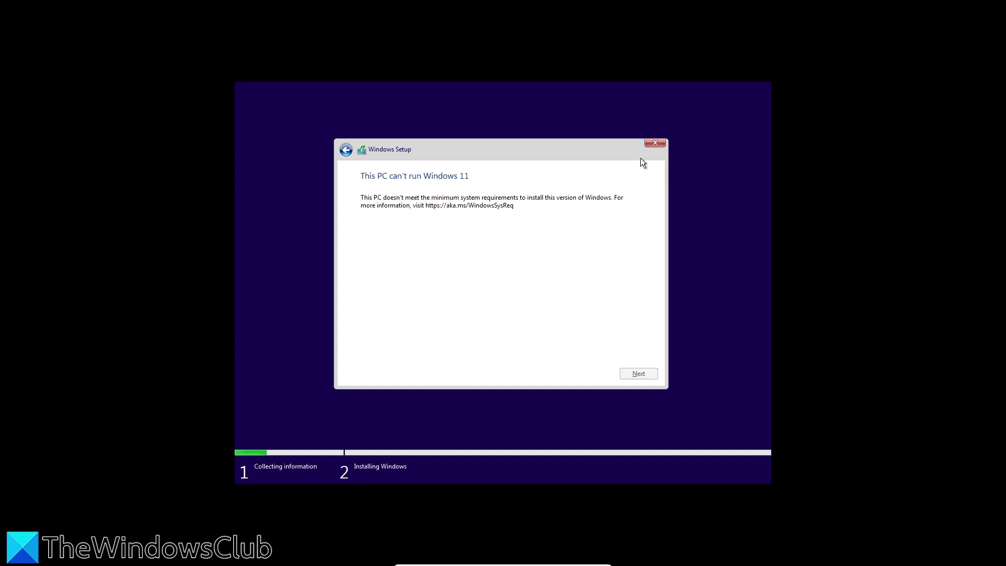
left_click(658, 146)
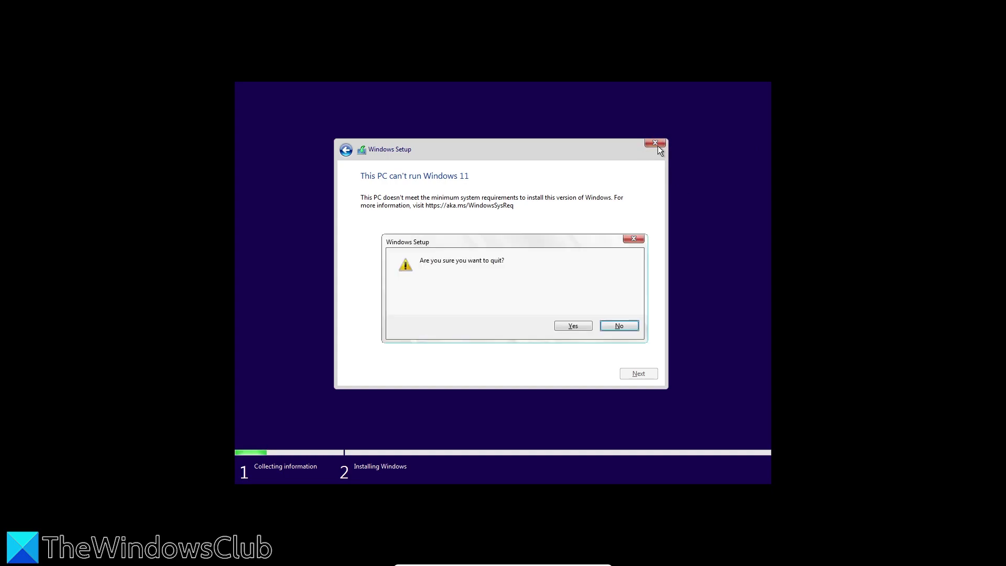
left_click(573, 326)
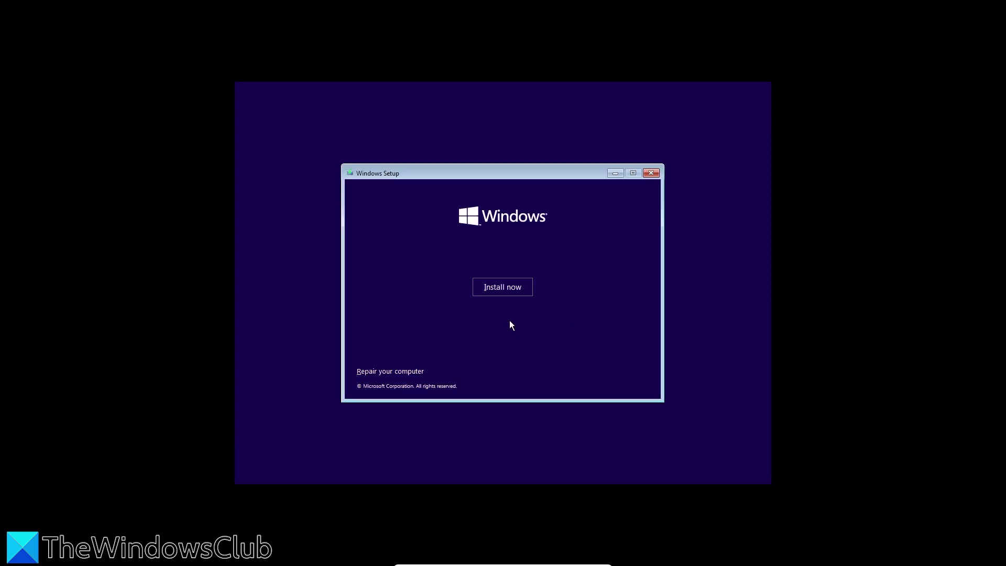
Start the Windows 11 installation without a product key and continue past the edition selection.
left_click(501, 291)
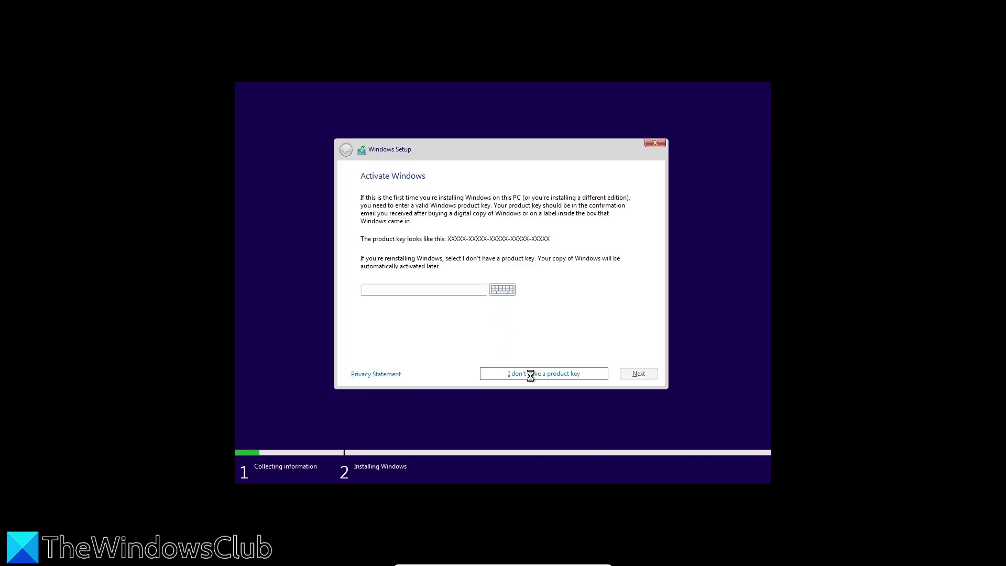
left_click(531, 374)
left_click(644, 374)
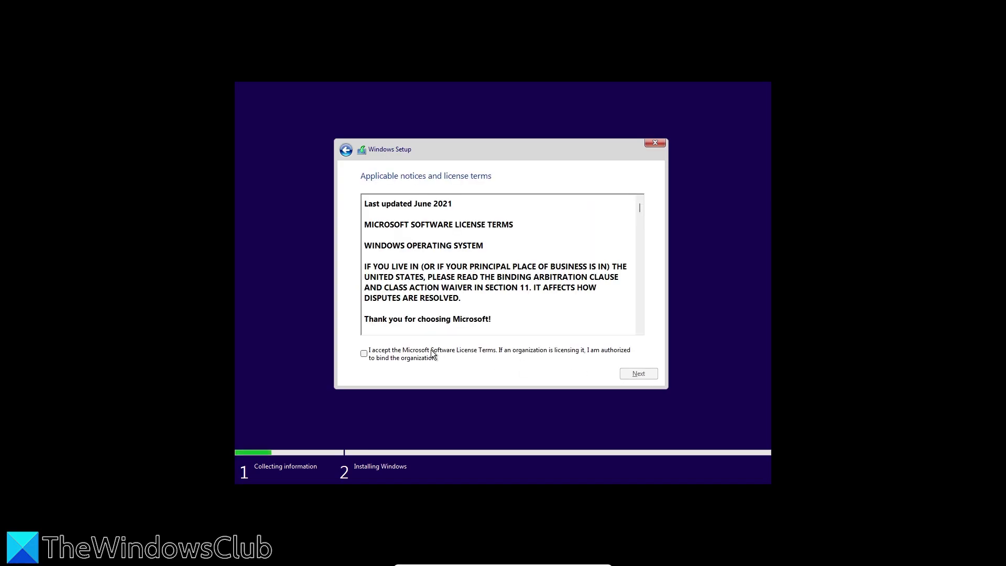
Accept the Microsoft Software License Terms and choose the Custom: Install Windows only (advanced) installation.
left_click(364, 354)
left_click(639, 373)
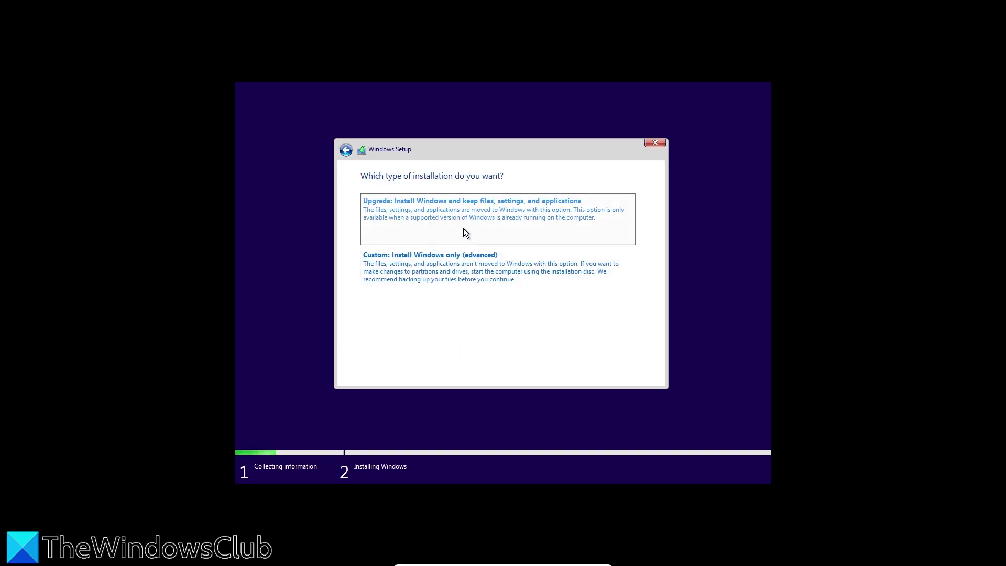
left_click(475, 262)
left_click(628, 373)
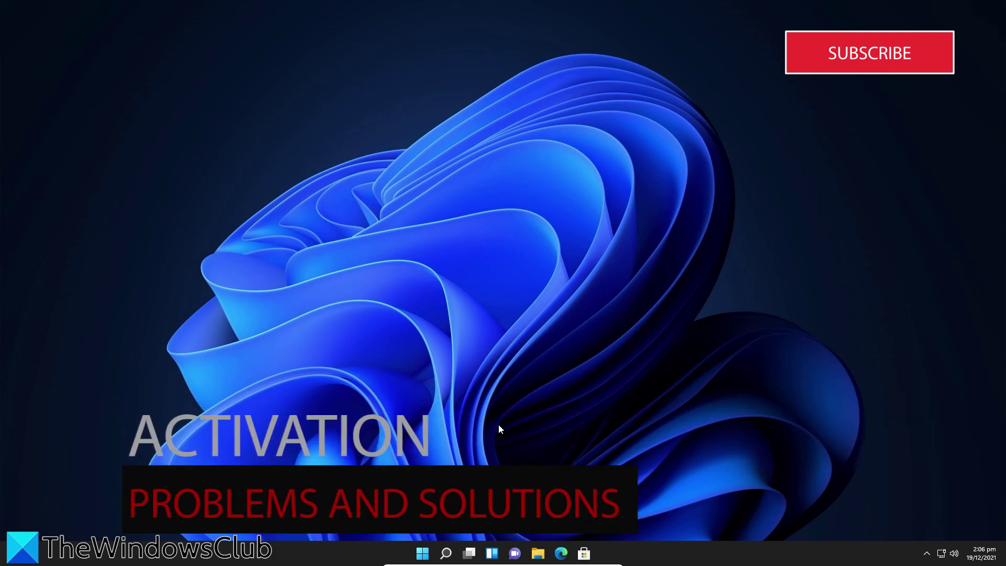
Open the Activation settings in the System section and start the activation troubleshooter.
left_click(423, 553)
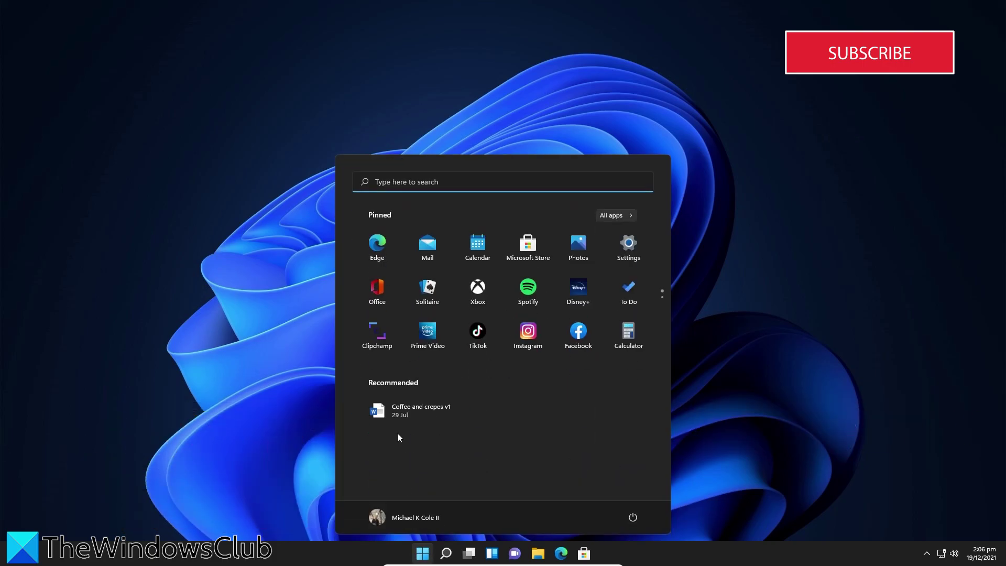
left_click(626, 251)
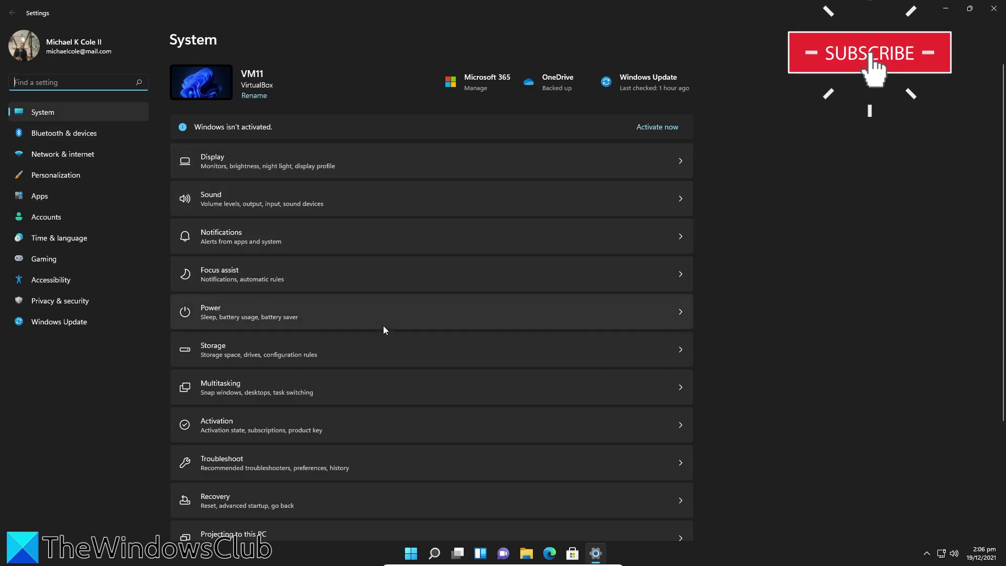
left_click(677, 429)
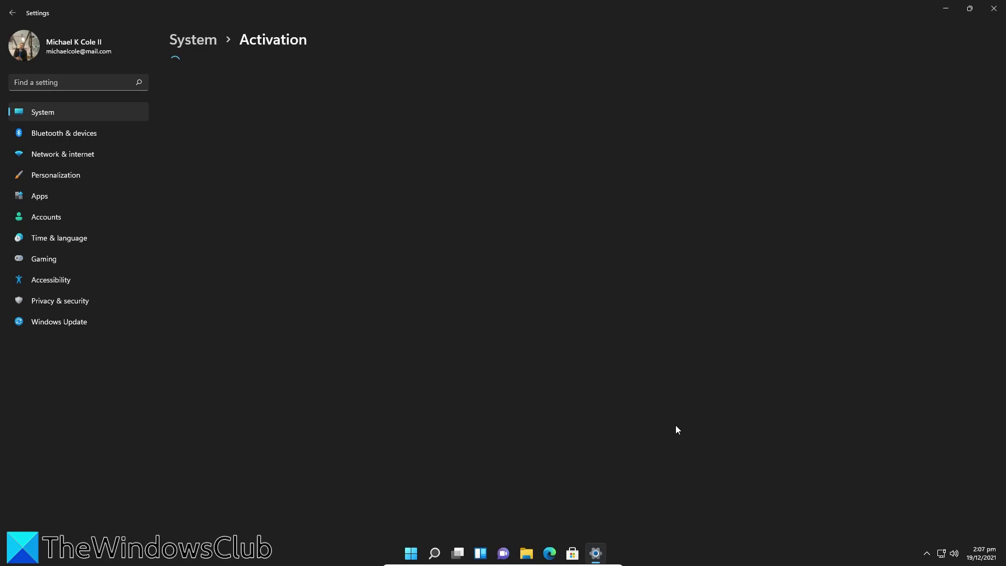
left_click(968, 12)
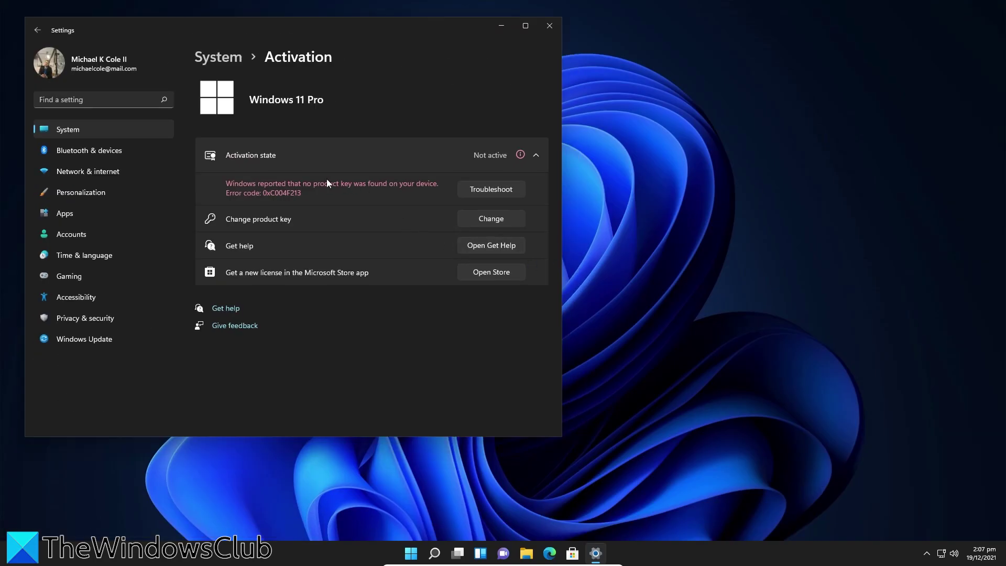
left_click(485, 190)
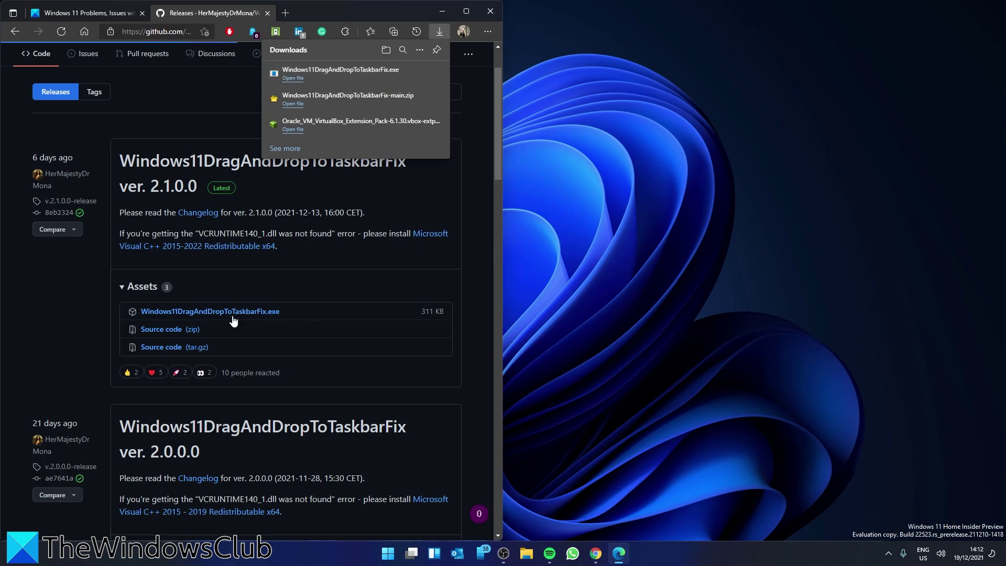
Run the downloaded Windows11DragAndDropToTaskbarFix.exe, show it in its folder, and minimise the browser.
left_click(291, 79)
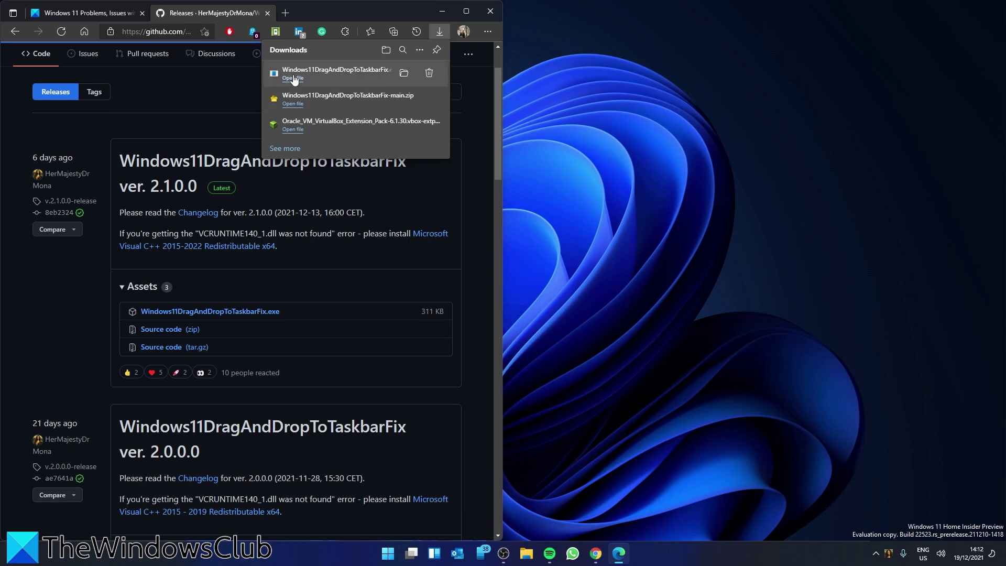
left_click(404, 73)
mouse_move(538, 477)
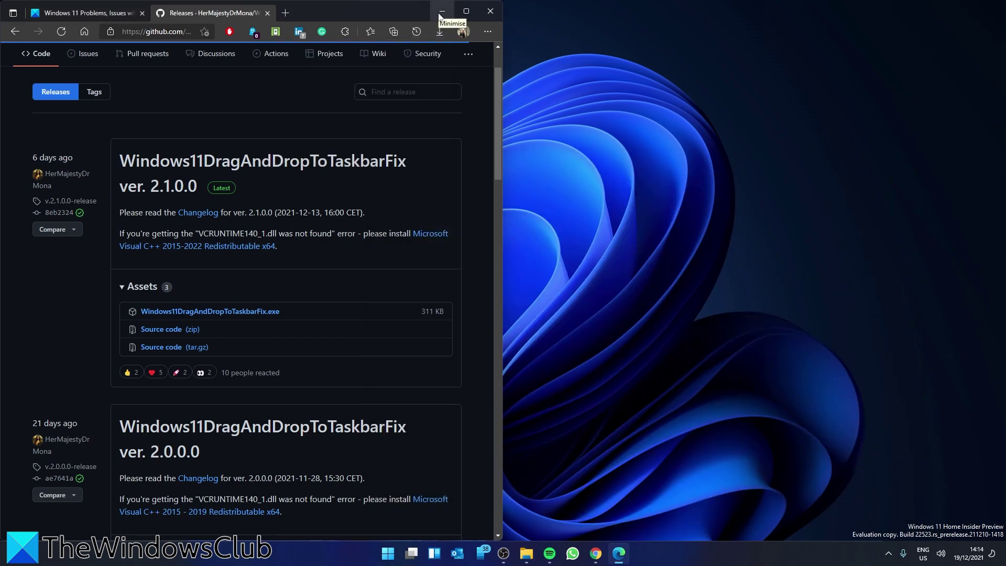
left_click(440, 14)
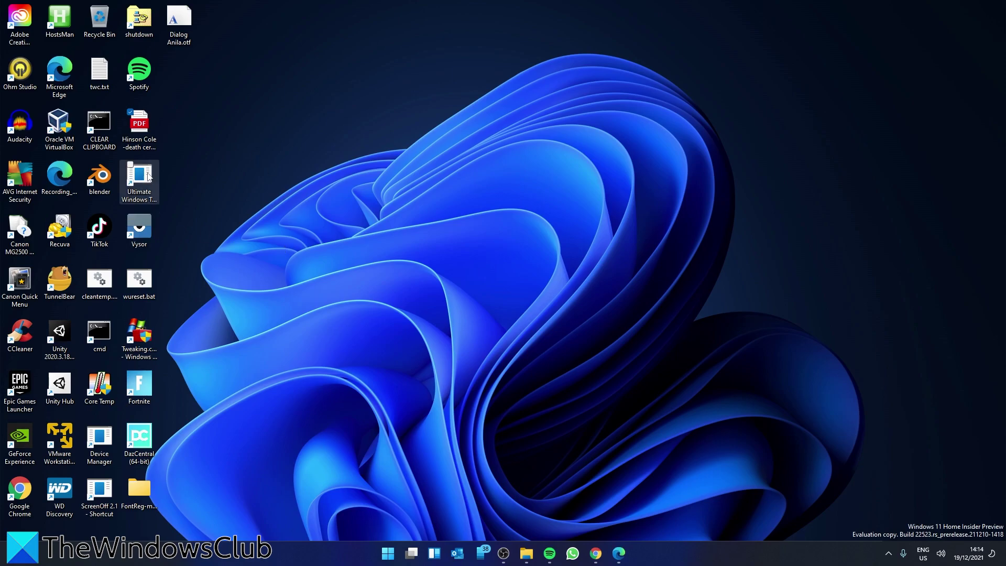
left_click_drag(139, 126, 302, 18)
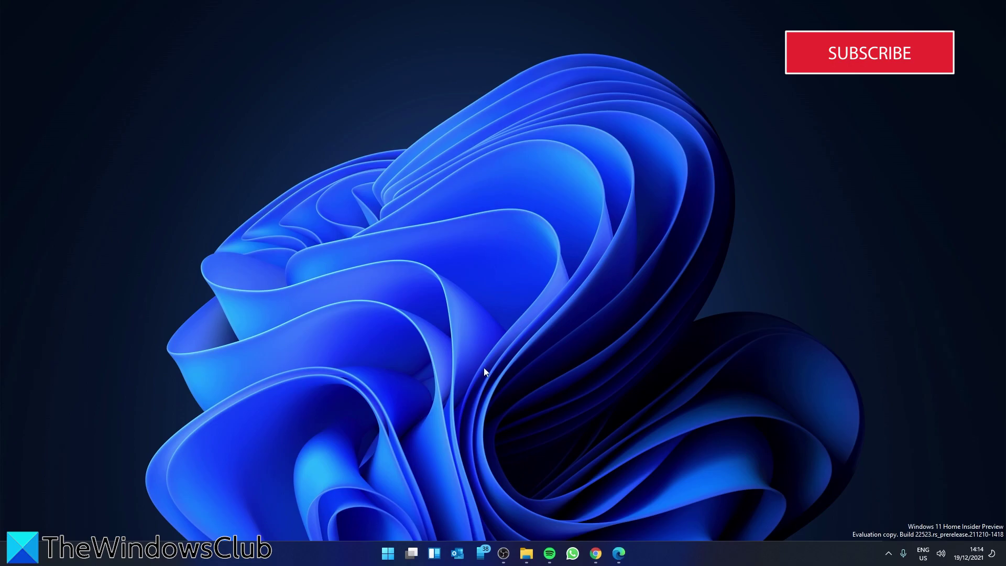
View the Accounts page in Settings to check the signed-in account type, and close Settings.
left_click(388, 552)
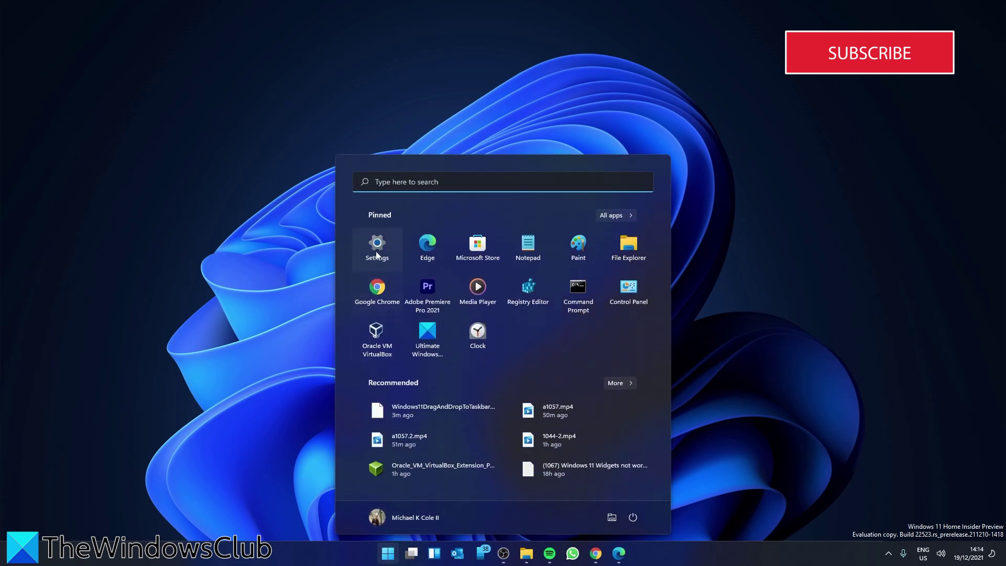
left_click(375, 240)
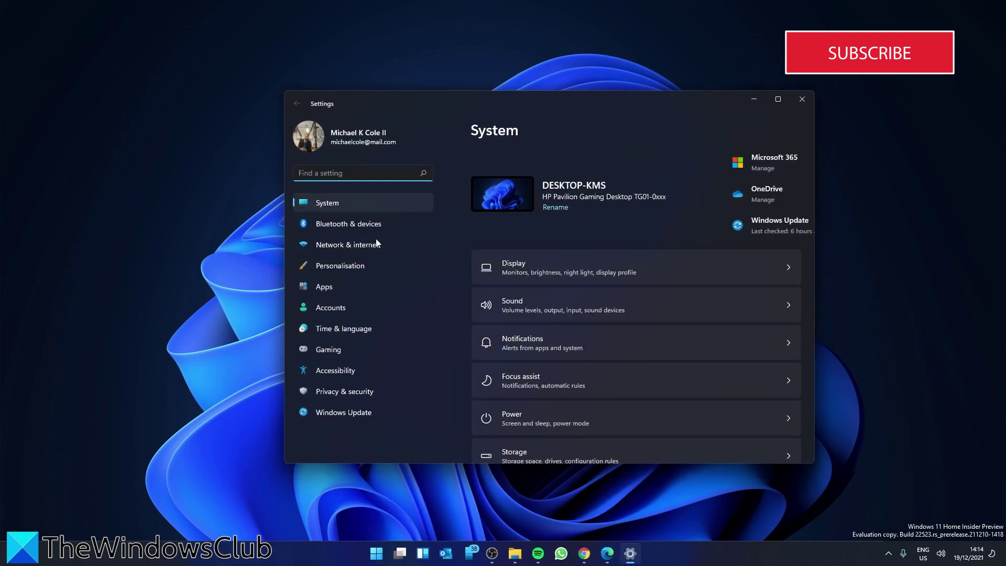
left_click(349, 305)
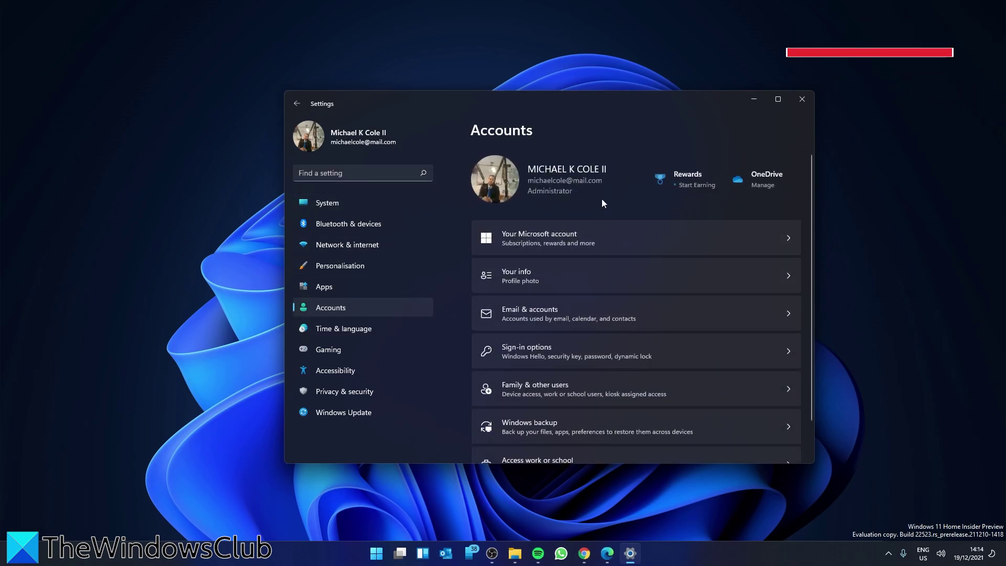
left_click(803, 100)
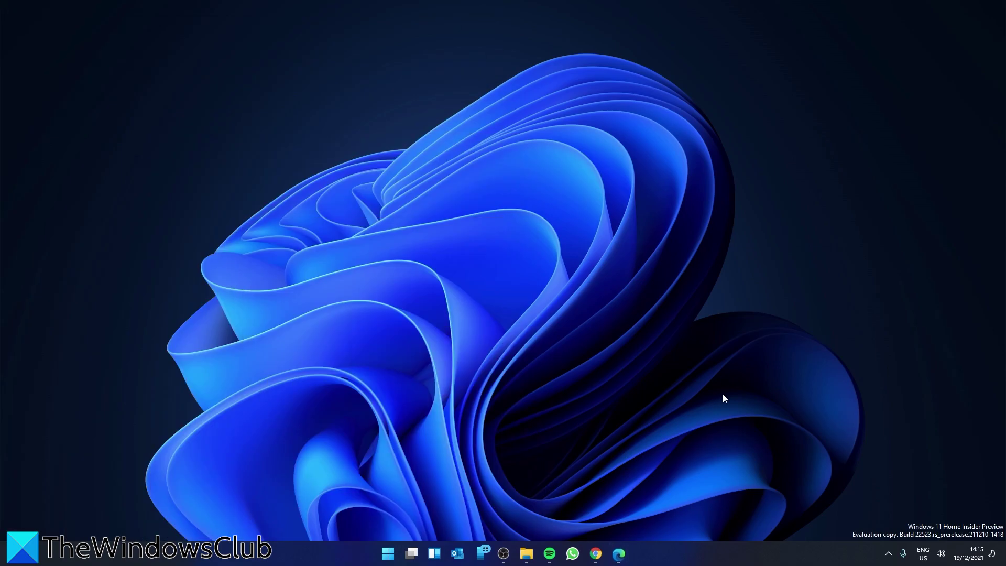
Review the taskbar item toggles in the Personalisation settings for the Taskbar, and close Settings.
left_click(390, 554)
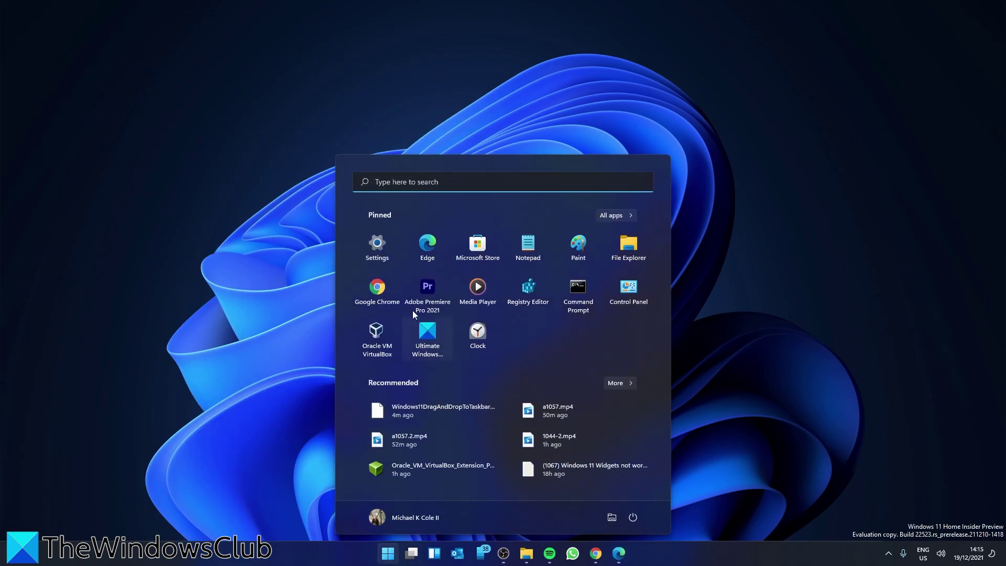
left_click(377, 243)
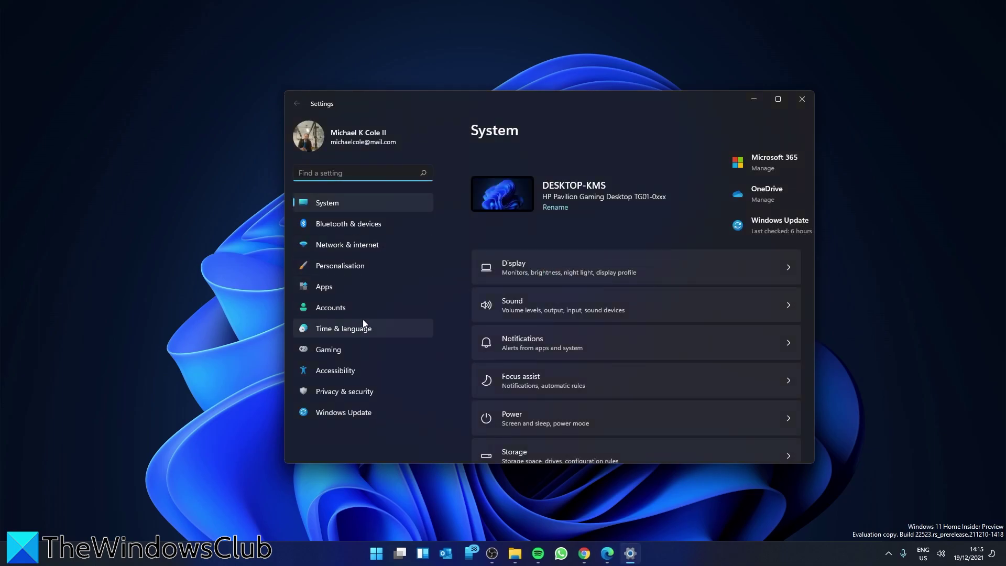
left_click(363, 265)
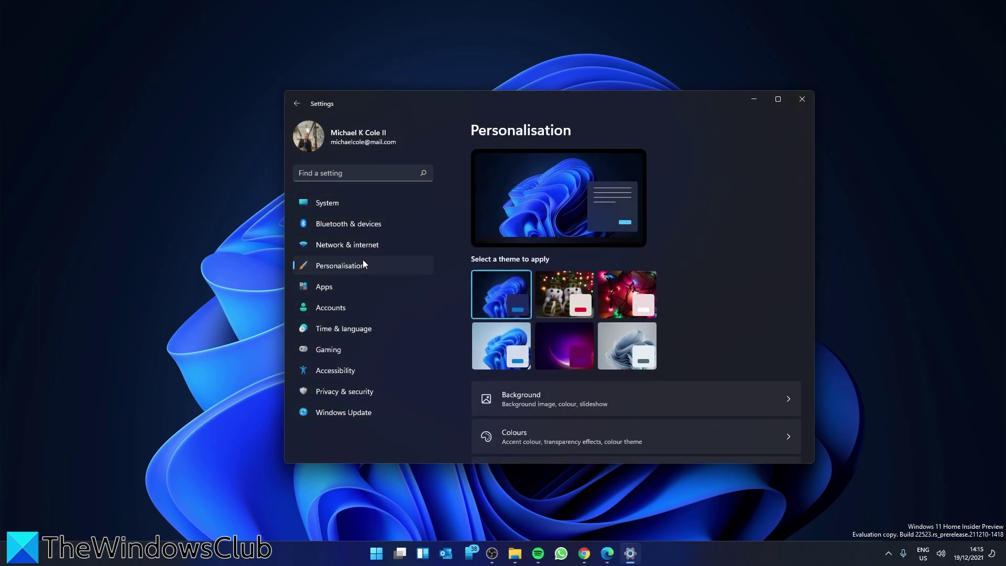
scroll(682, 333, "down", 3)
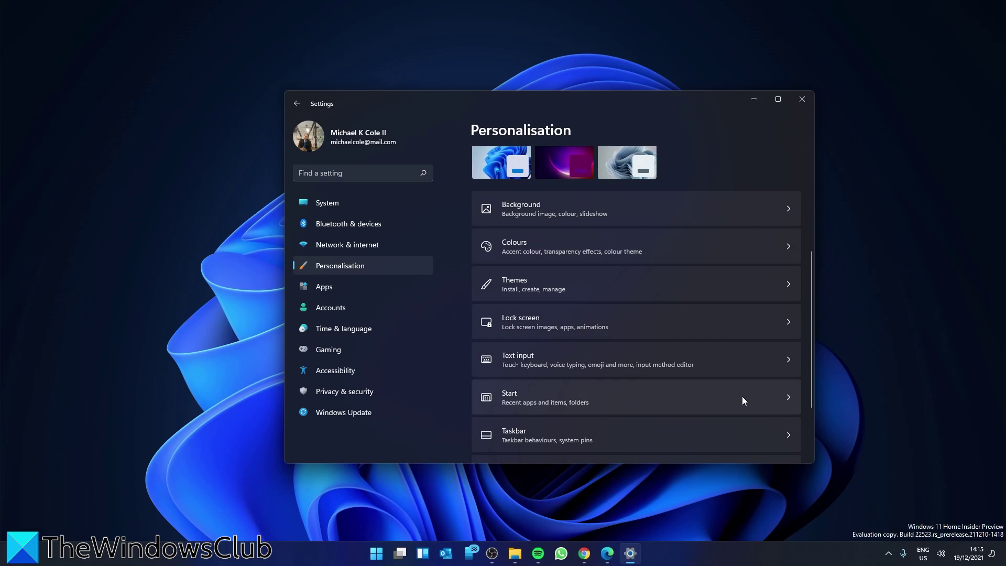
scroll(750, 409, "down", 2)
left_click(790, 347)
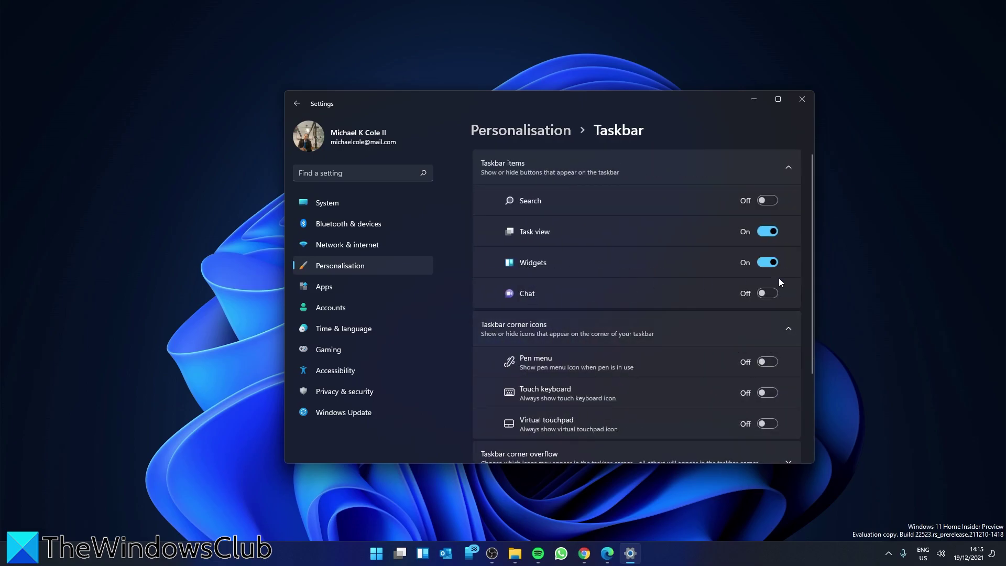
left_click(809, 98)
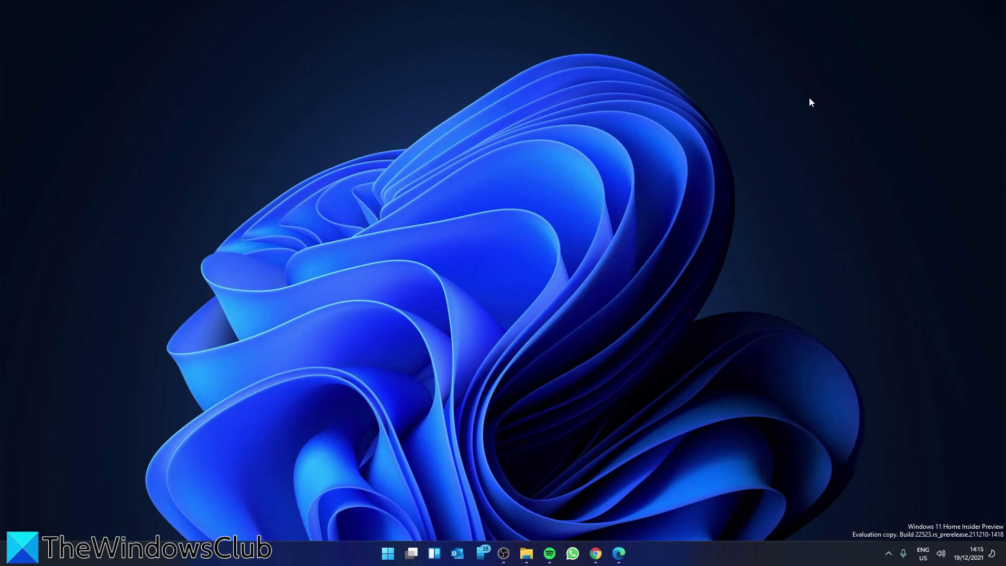
Open the Default apps settings for Microsoft Edge and review its default browser option and file type associations.
left_click(387, 560)
left_click(365, 256)
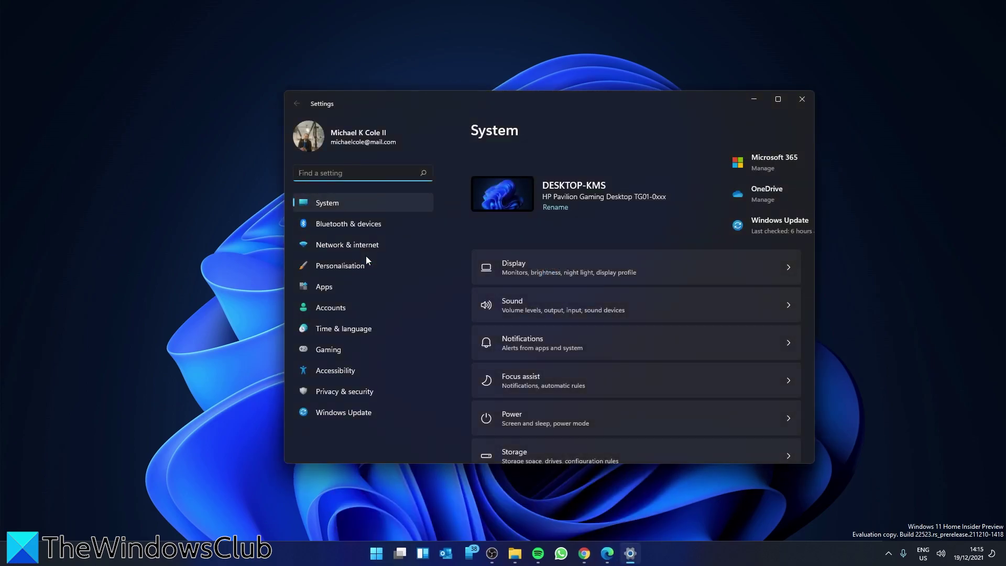
left_click(372, 286)
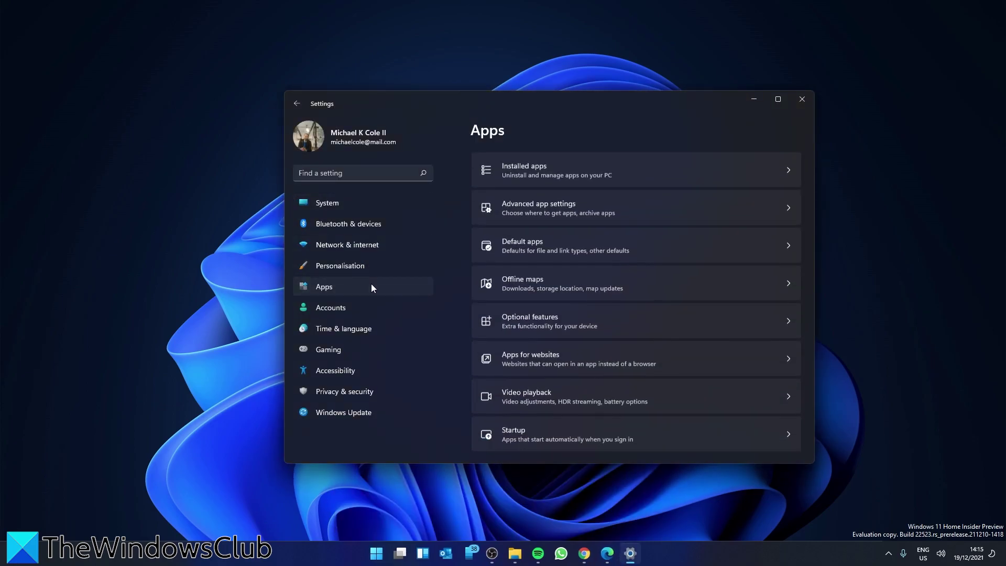
left_click(789, 244)
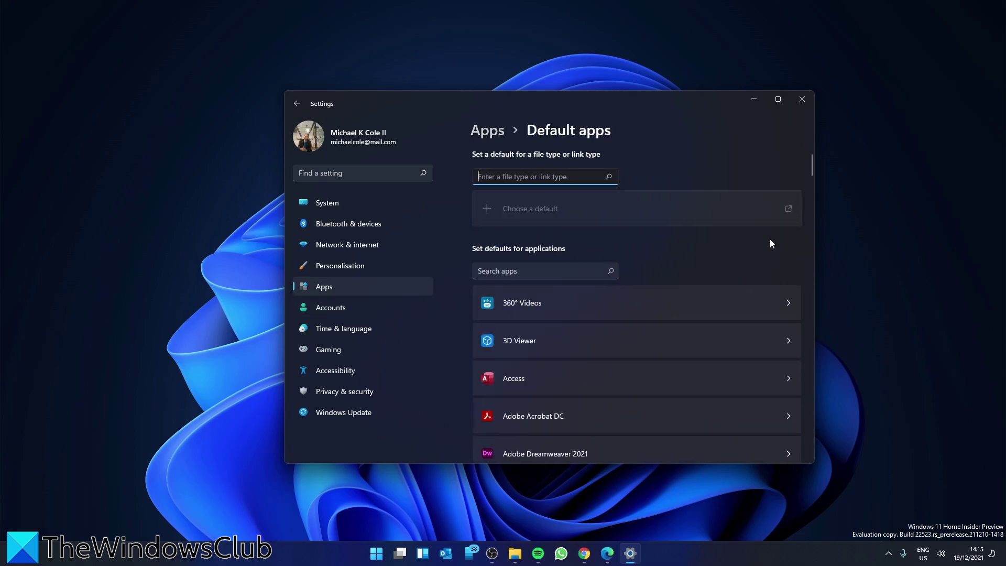
scroll(771, 241, "down", 10)
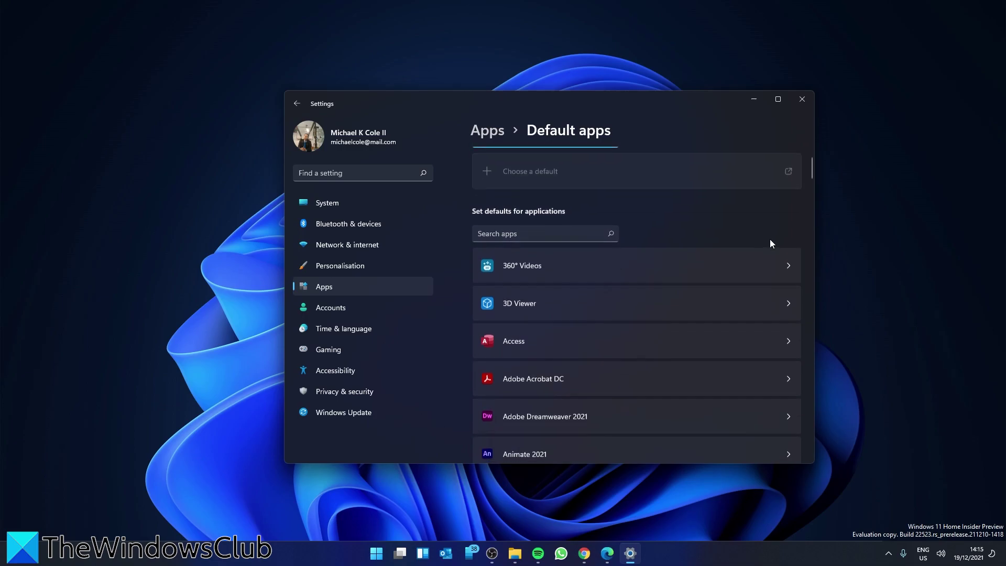
scroll(770, 243, "down", 10)
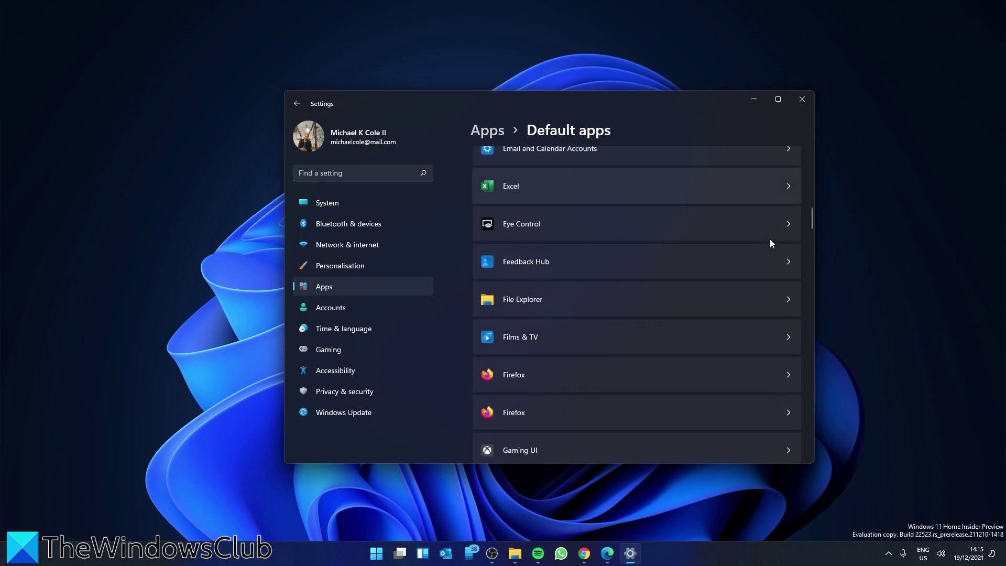
scroll(771, 243, "down", 7)
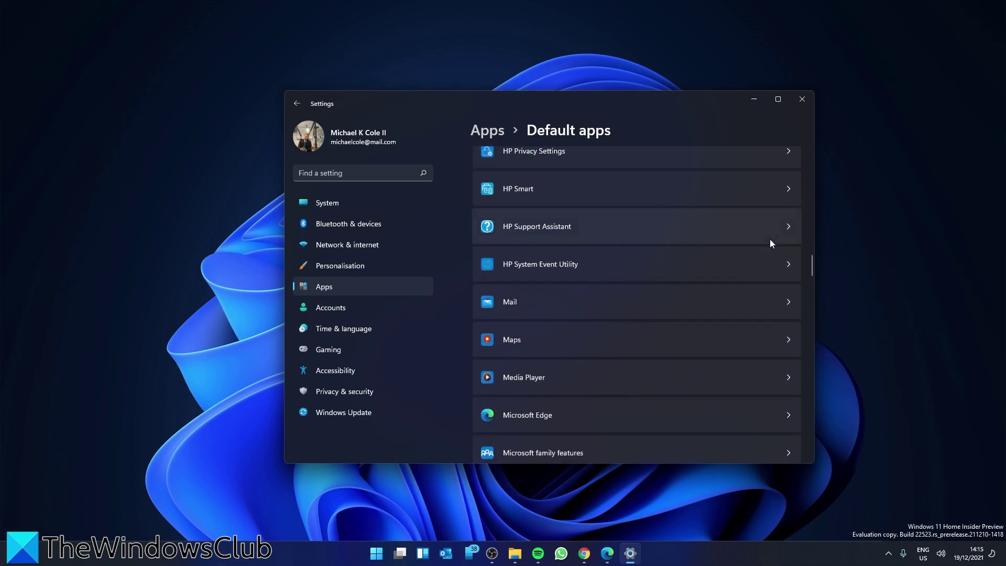
left_click(791, 228)
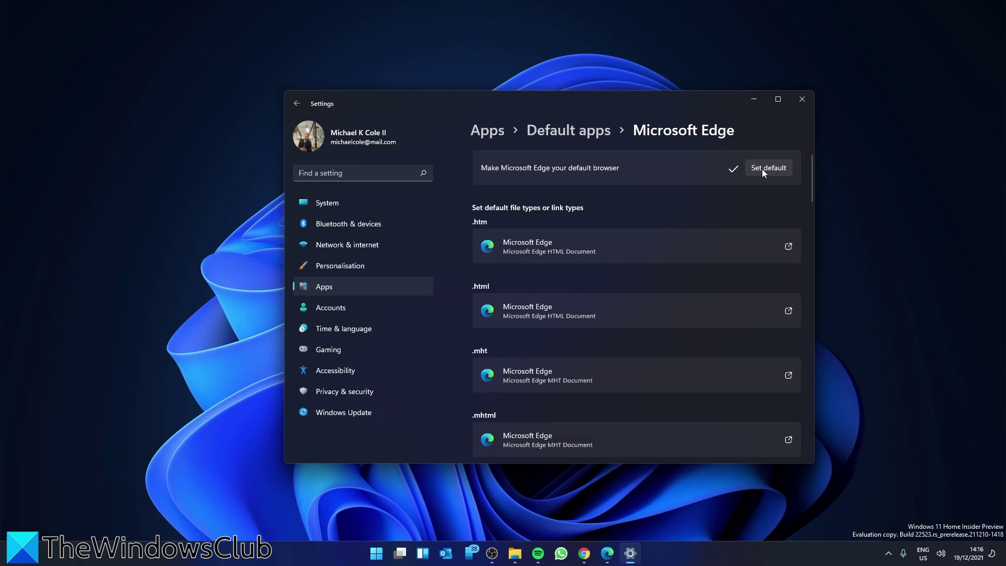
scroll(640, 230, "down", 1)
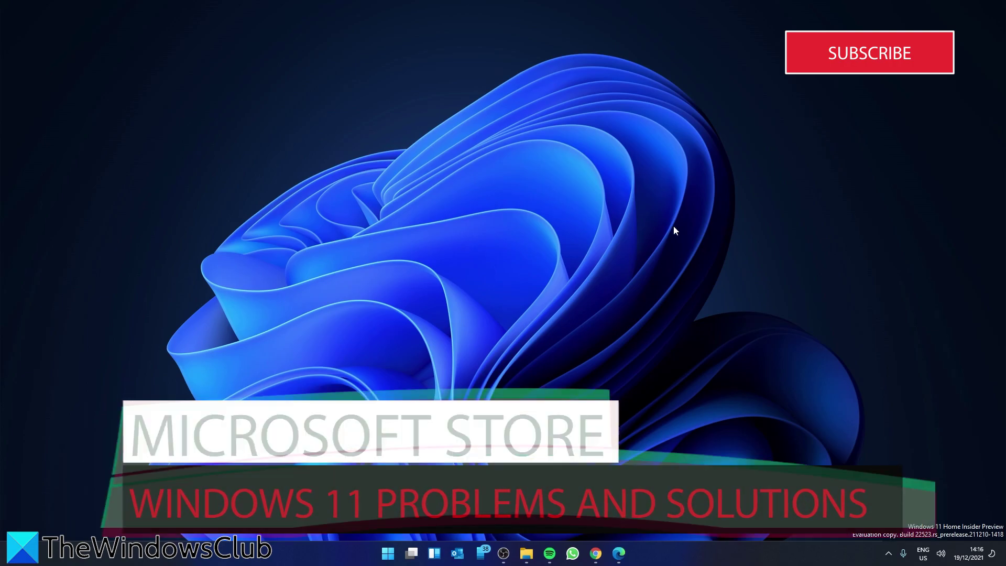
Run the Windows Update troubleshooter from the Other trouble-shooters page in System settings, and close its results.
left_click(388, 553)
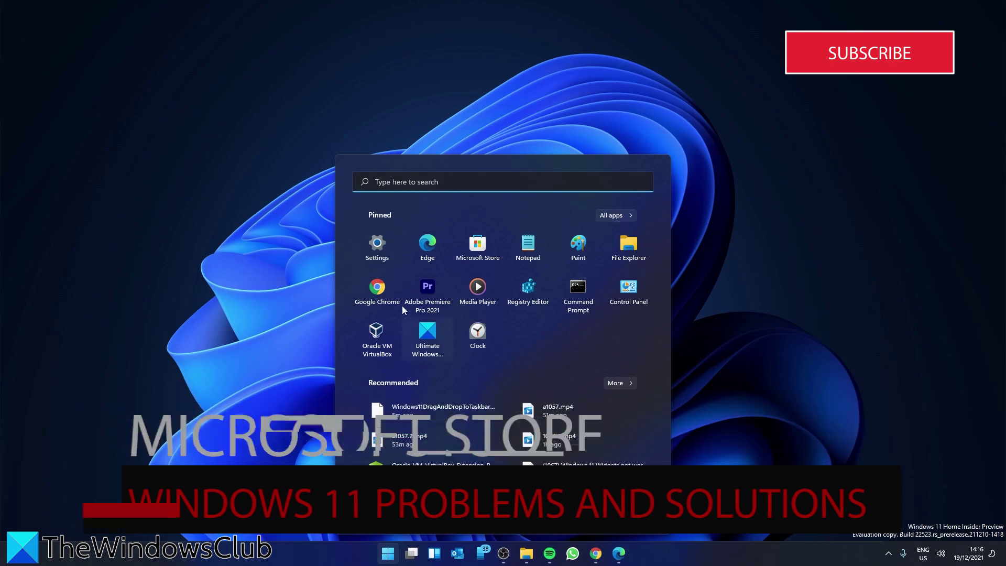
left_click(387, 254)
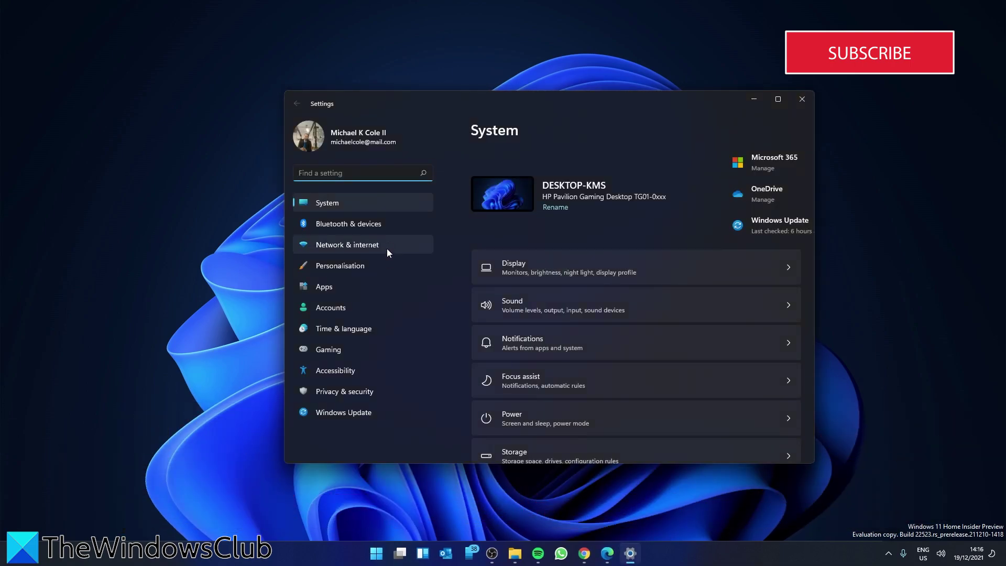
scroll(667, 347, "down", 5)
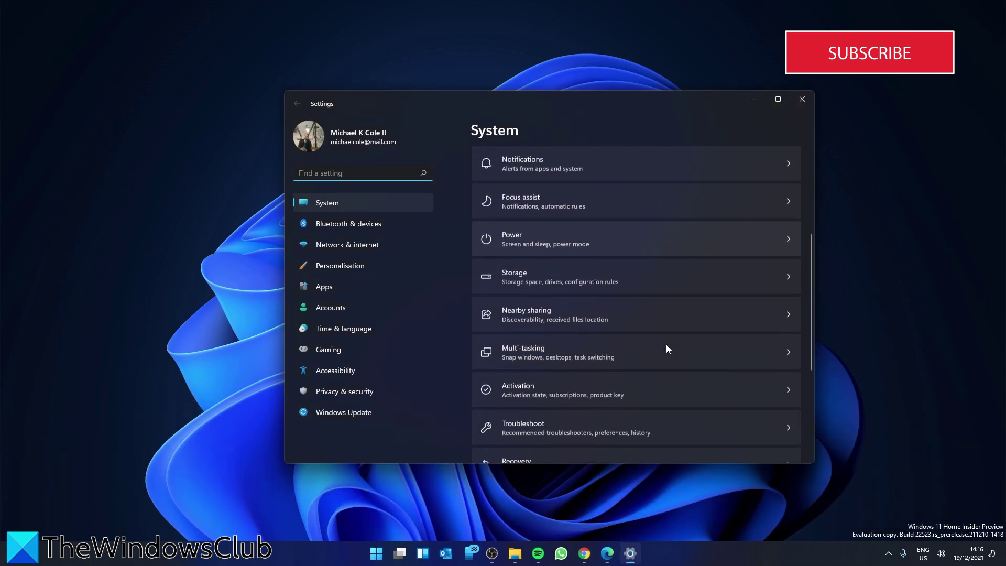
left_click(790, 415)
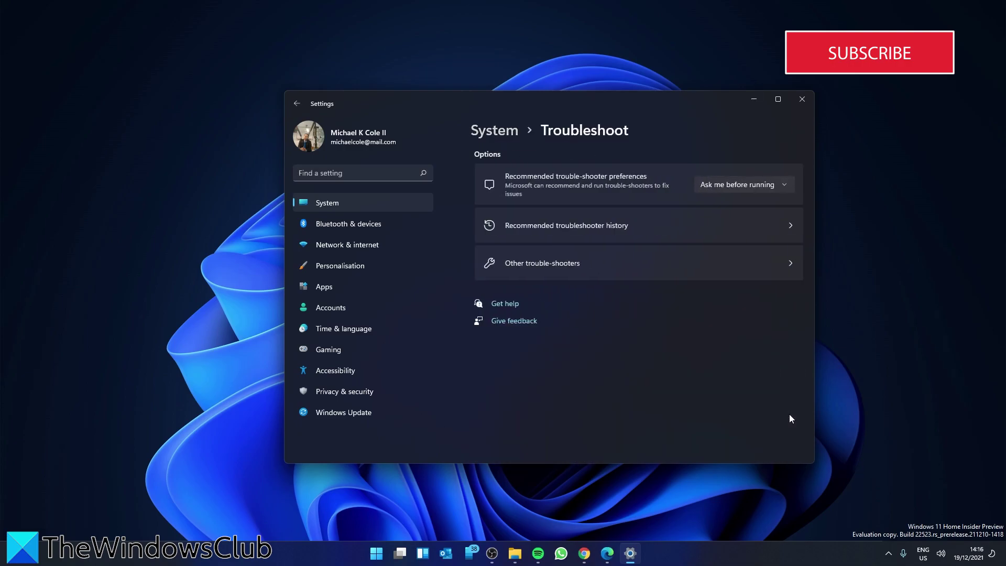
left_click(787, 263)
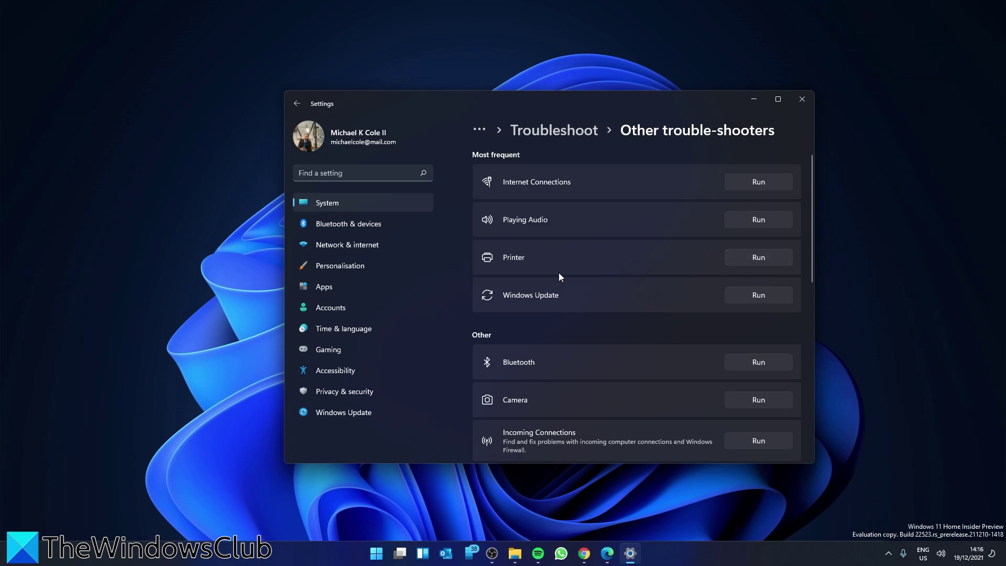
left_click(759, 295)
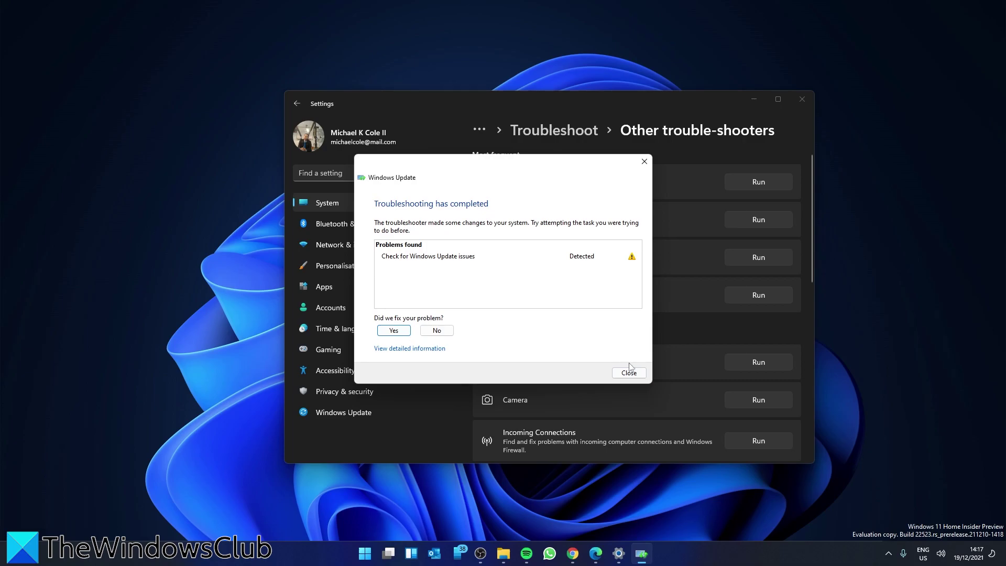
left_click(630, 374)
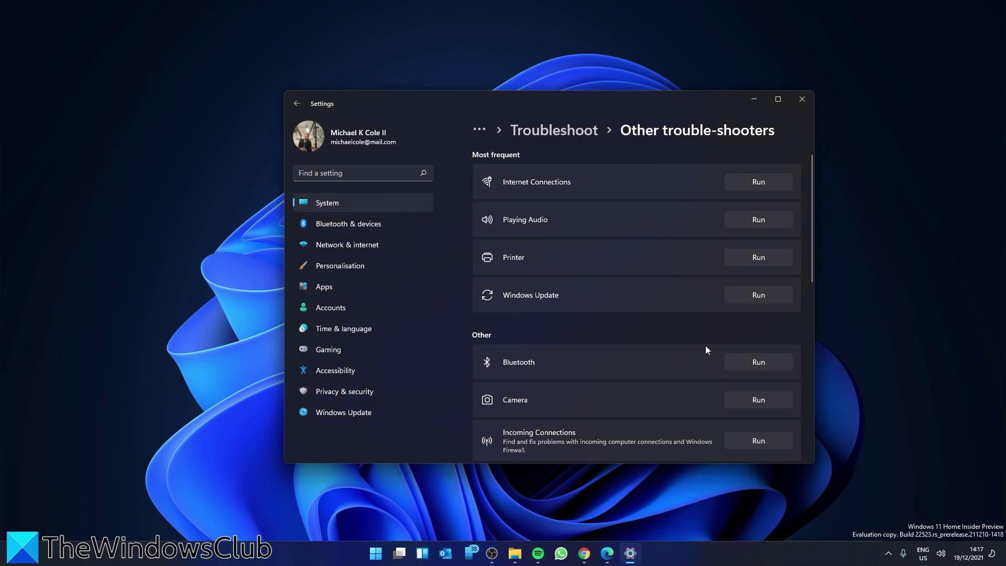
Run the Windows Store Apps troubleshooter, close its results, and close Settings.
scroll(706, 349, "down", 2)
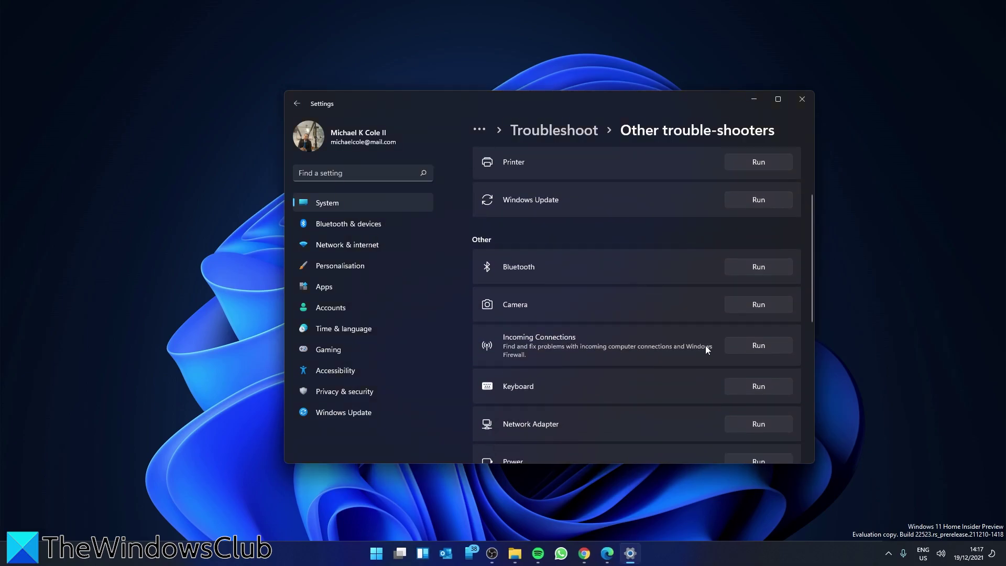
scroll(705, 349, "down", 3)
scroll(705, 344, "down", 3)
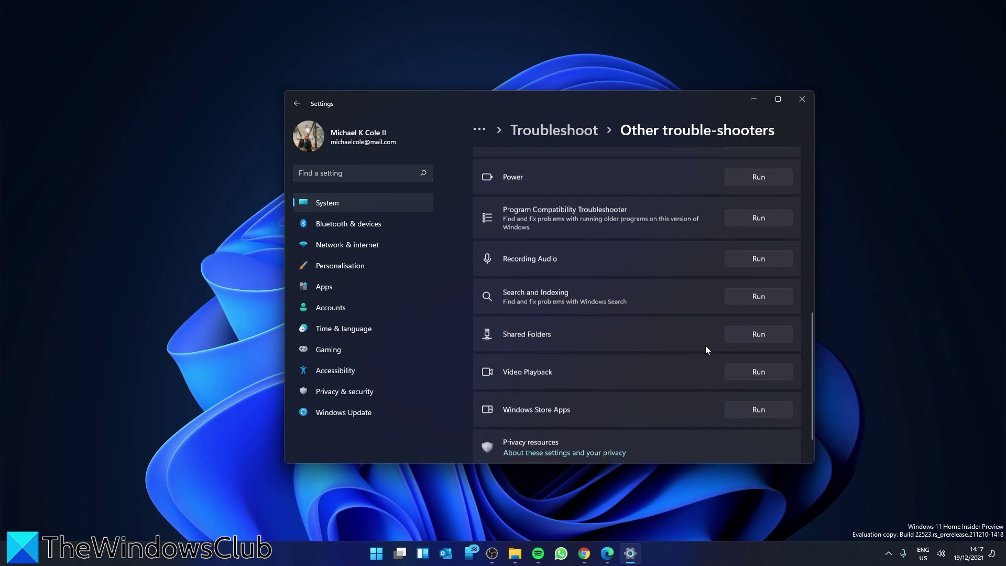
left_click(752, 373)
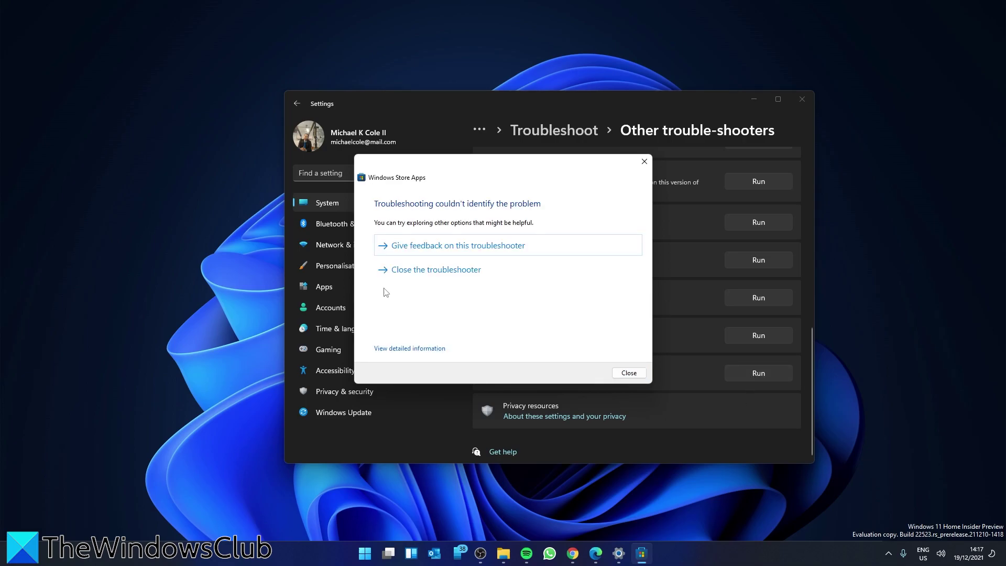
left_click(632, 375)
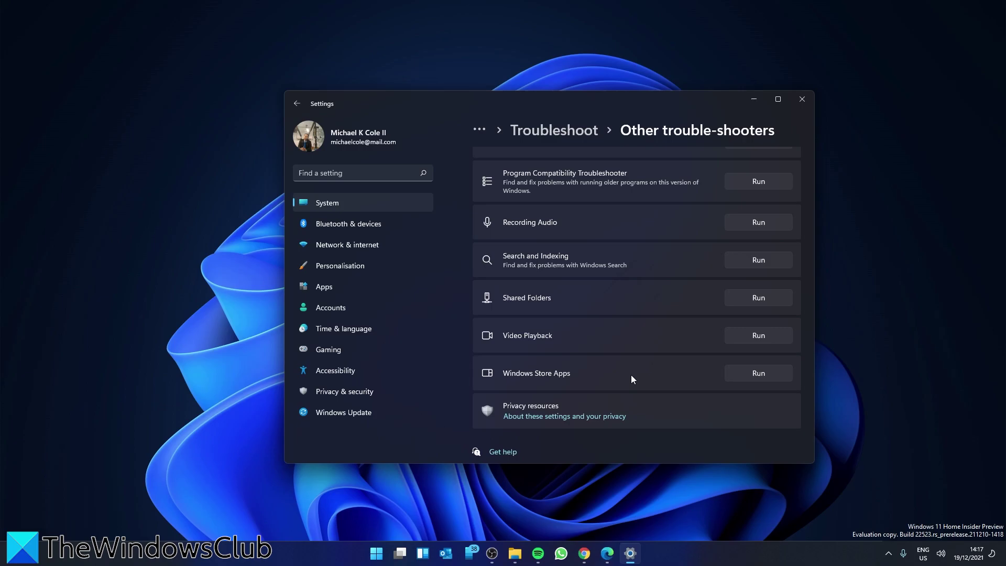
left_click(798, 100)
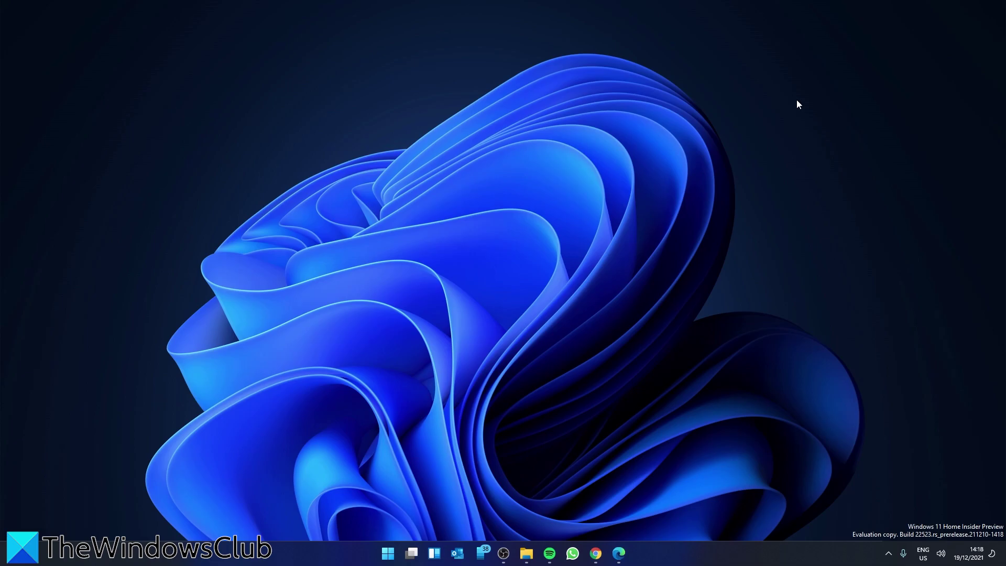
Reopen the Other trouble-shooters page in System settings and run the Network Adapter troubleshooter on the home network adapter.
left_click(398, 551)
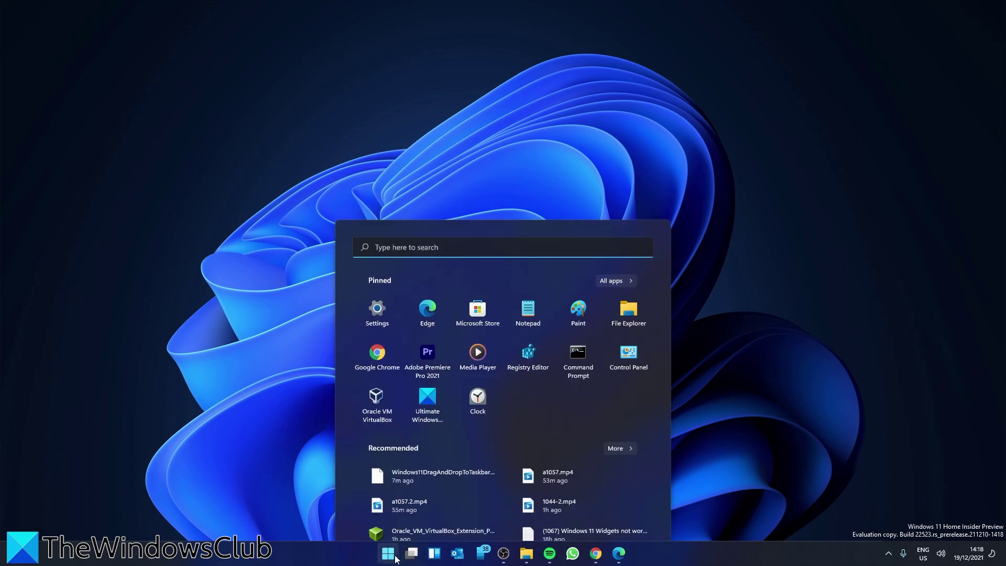
left_click(389, 256)
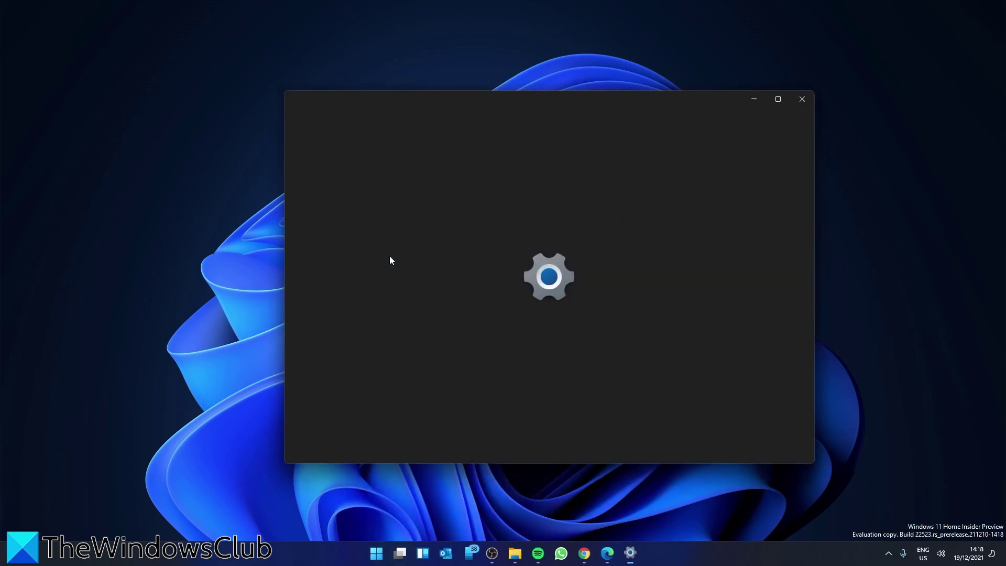
scroll(645, 374, "down", 1)
scroll(645, 369, "down", 3)
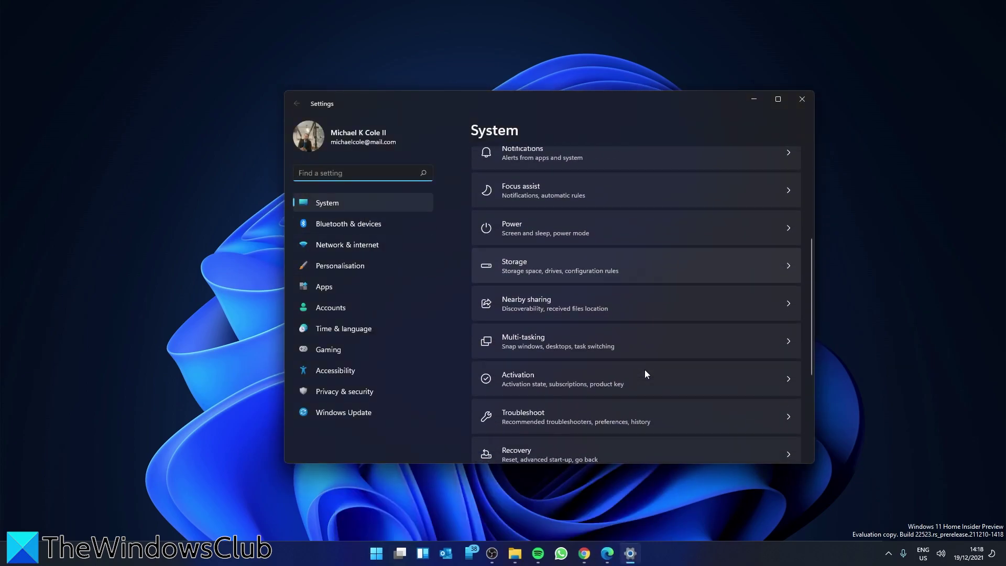
left_click(790, 418)
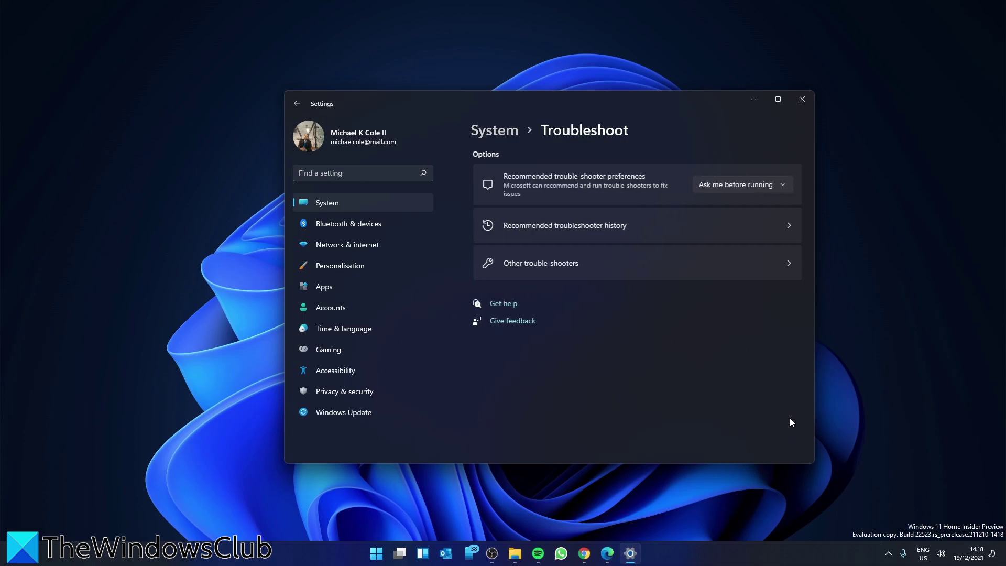
left_click(790, 268)
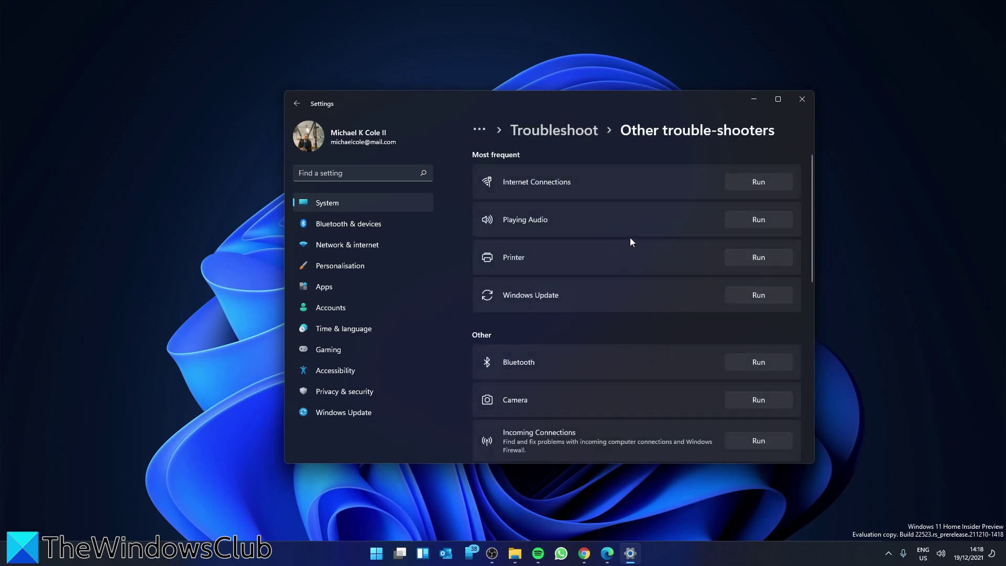
scroll(630, 239, "down", 6)
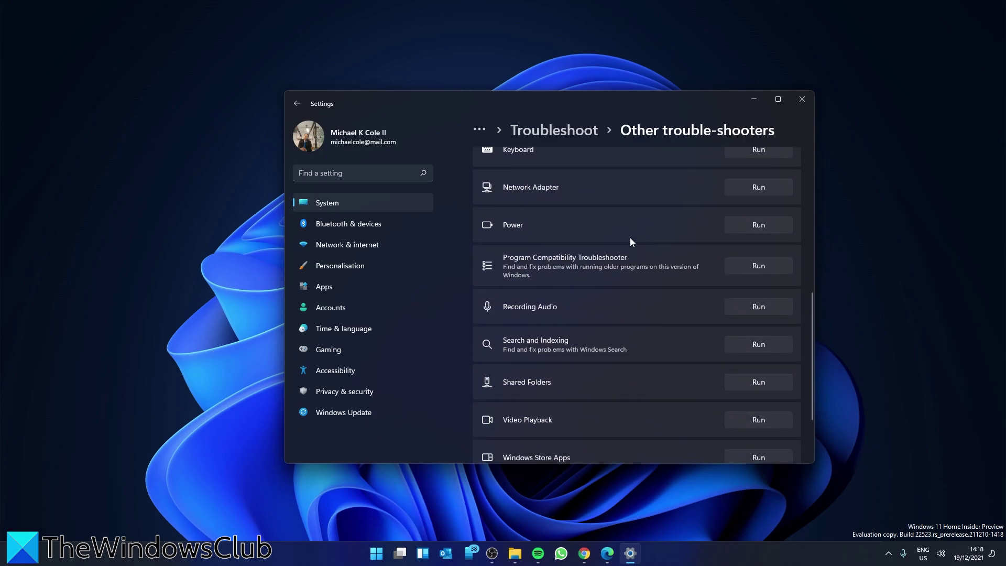
left_click(748, 189)
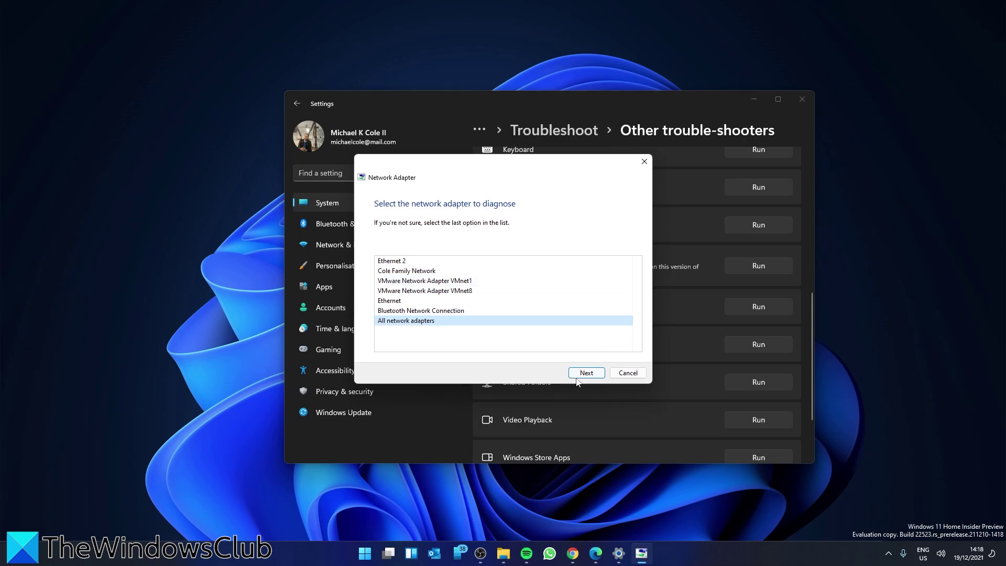
left_click(438, 272)
left_click(586, 373)
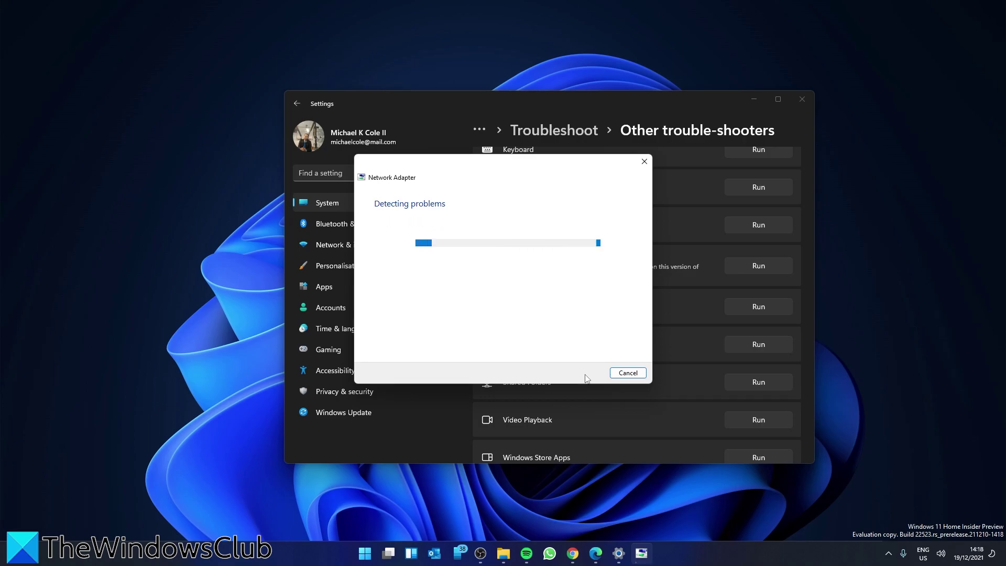
left_click(629, 373)
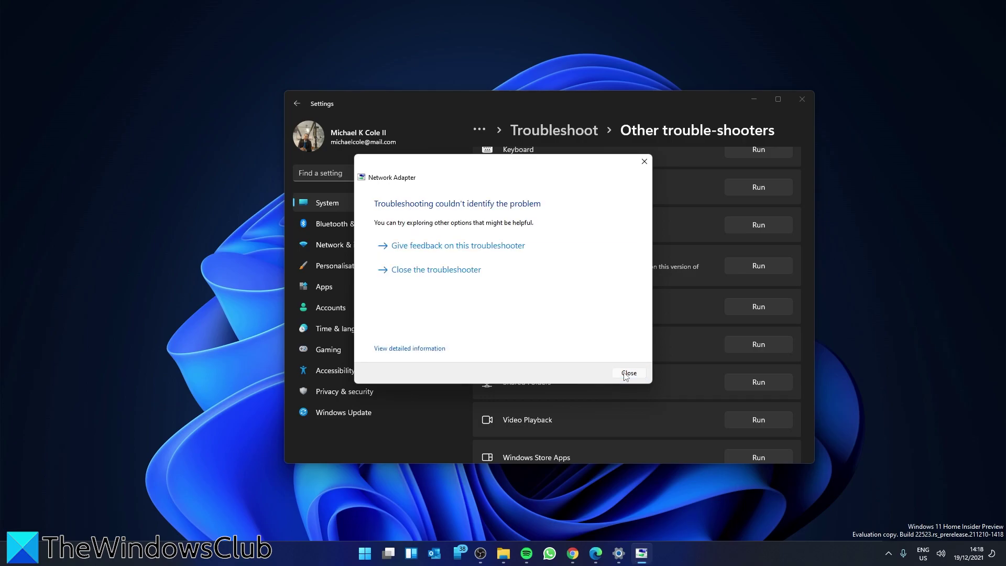
Run the Internet Connections troubleshooter from the most frequent ones and dismiss its window.
scroll(658, 376, "up", 6)
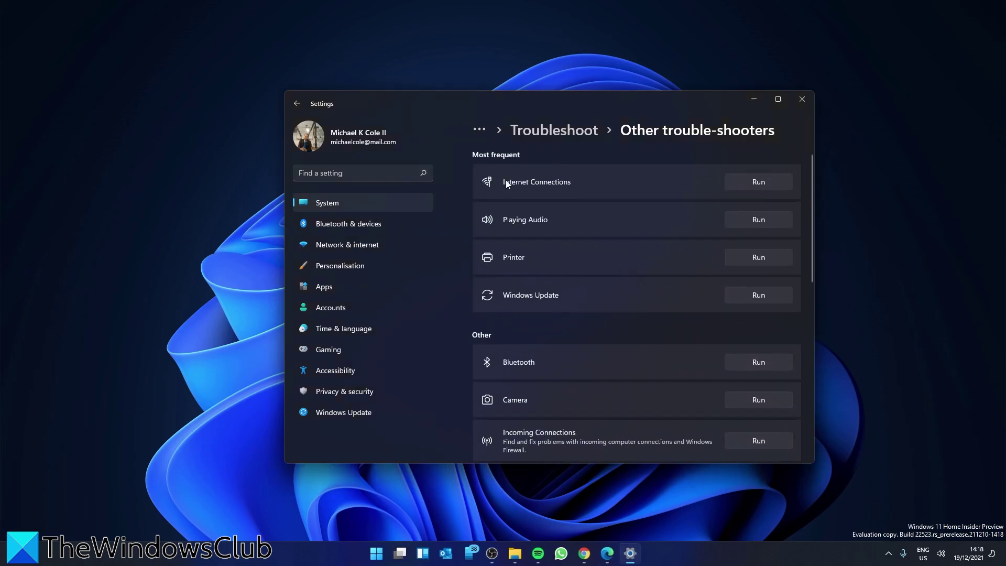
left_click(764, 185)
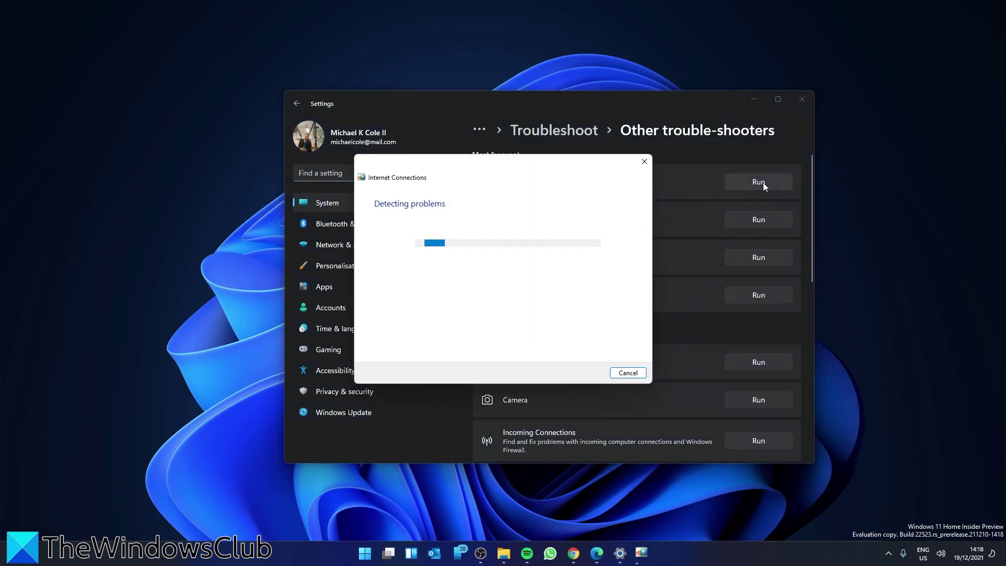
left_click(627, 373)
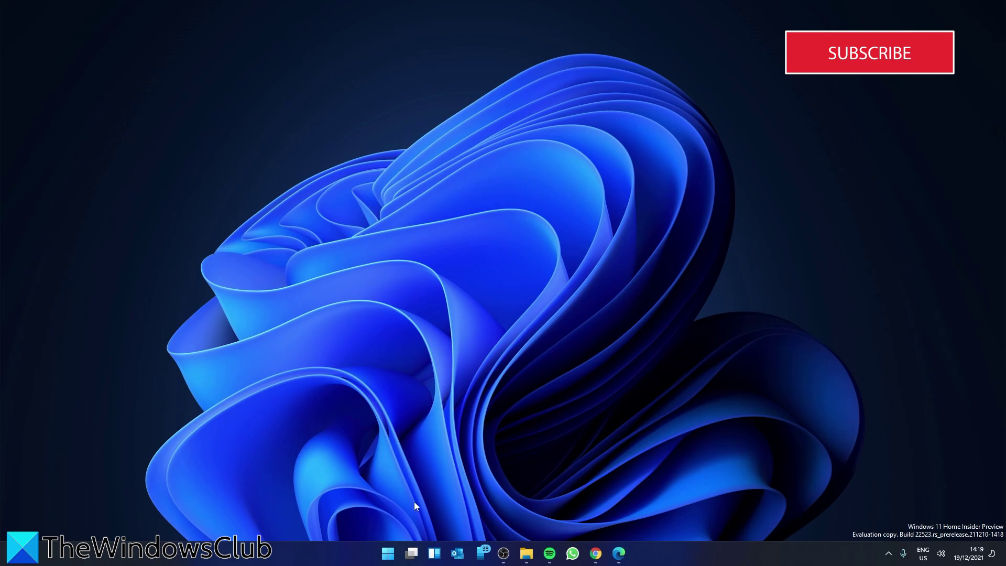
Disable Canon Quick Menu and EpicGamesLauncher as startup apps in Task Manager, and close Task Manager.
right_click(394, 554)
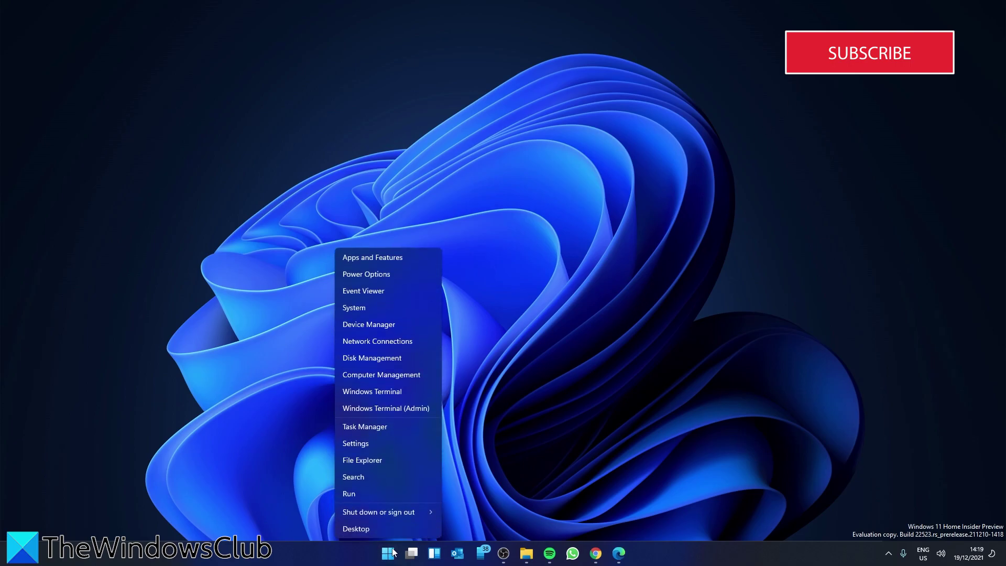
left_click(383, 430)
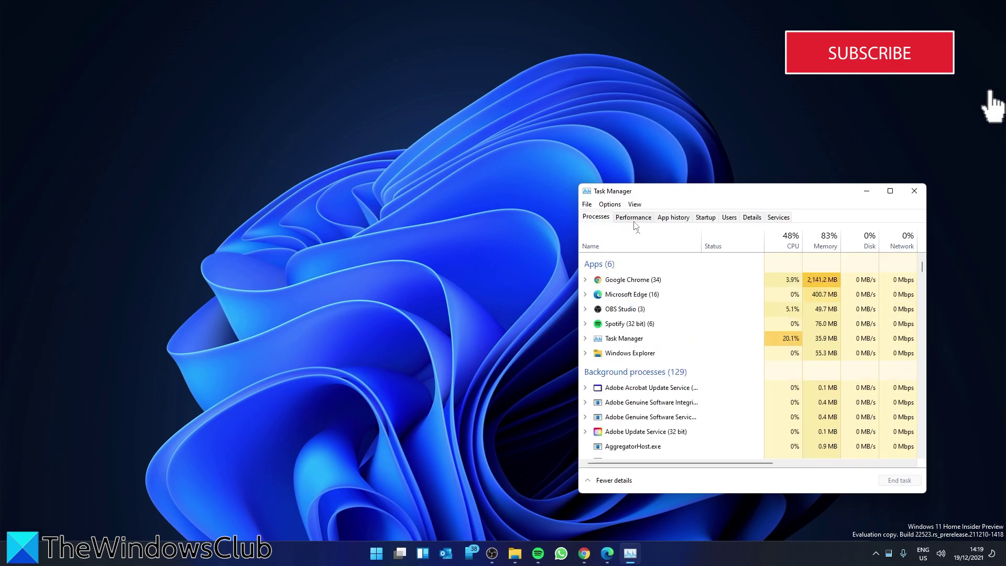
left_click(702, 220)
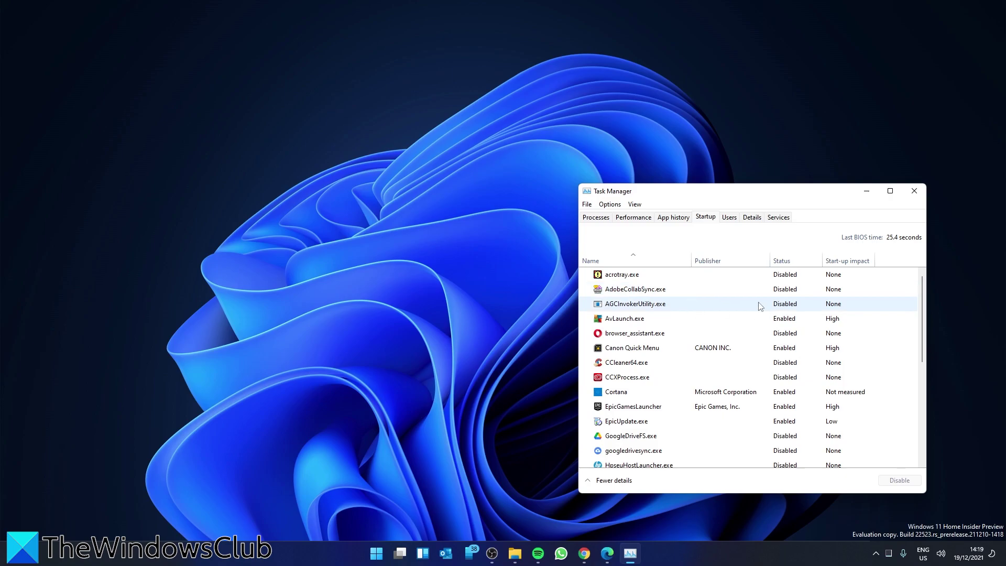
left_click(776, 353)
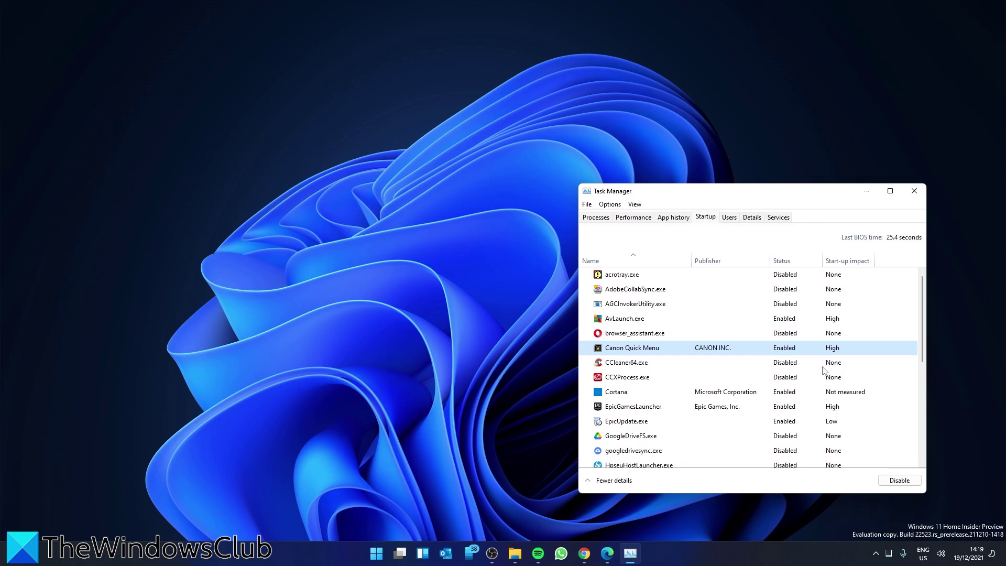
left_click(899, 480)
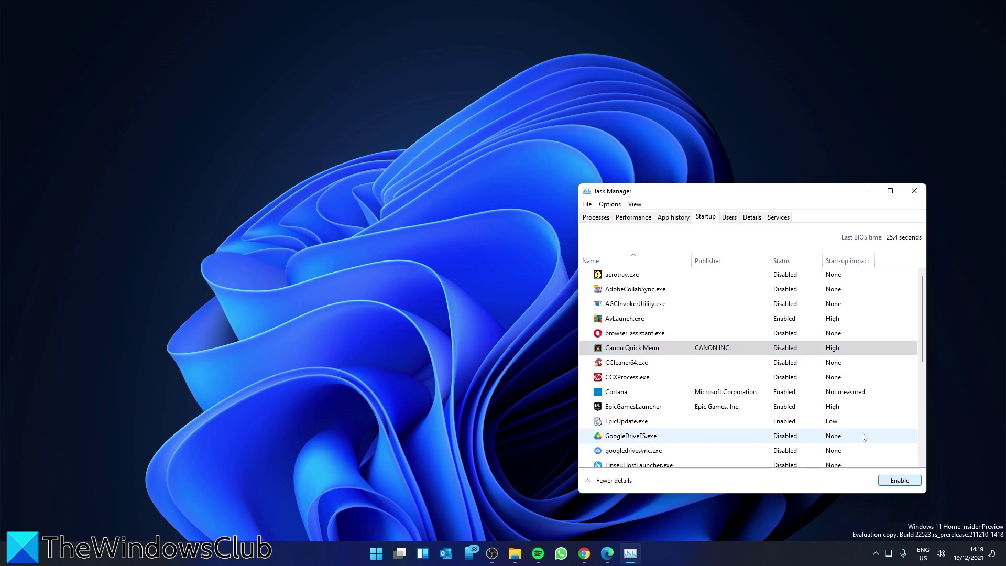
left_click(839, 407)
left_click(900, 481)
scroll(855, 415, "down", 5)
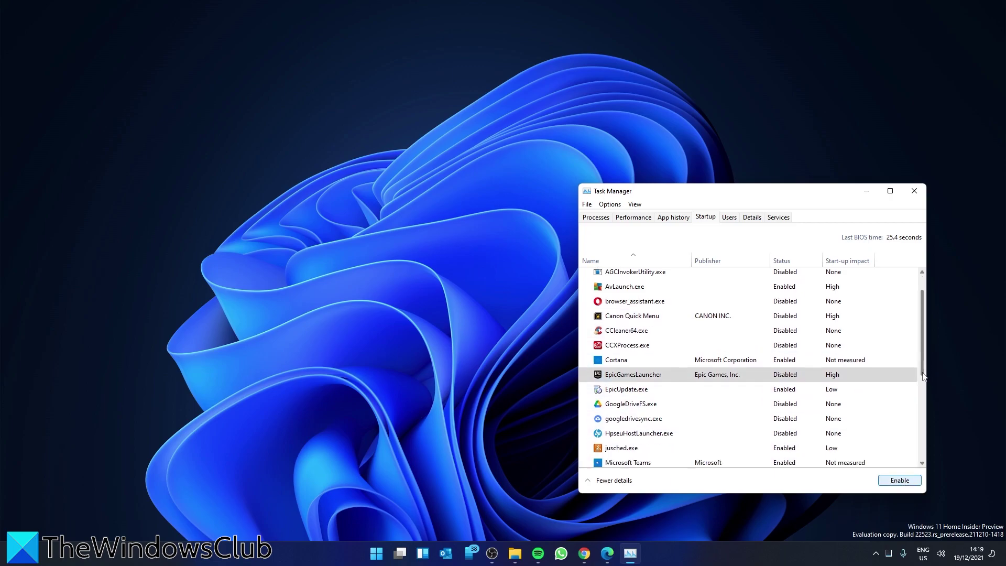
scroll(907, 367, "up", 5)
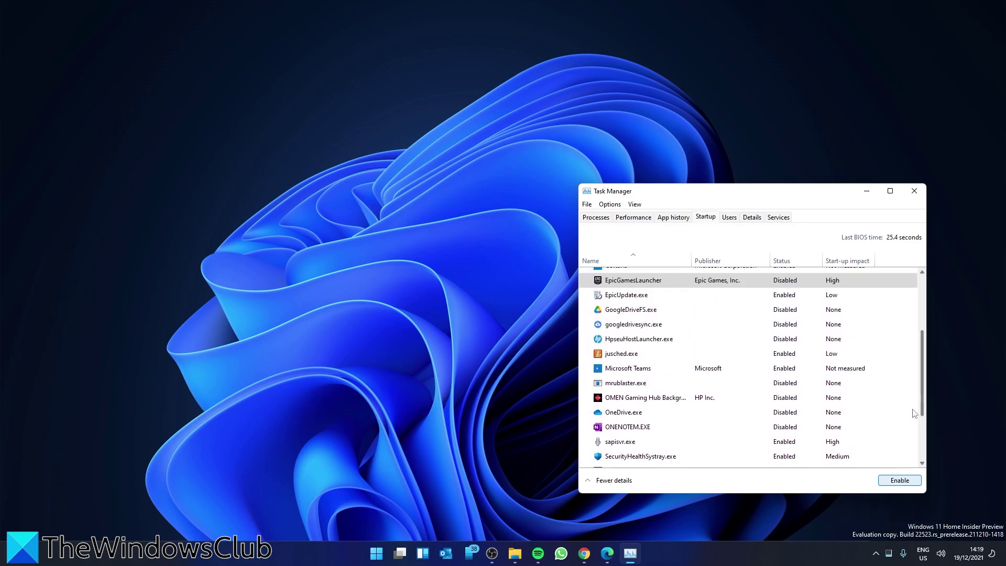
left_click(915, 192)
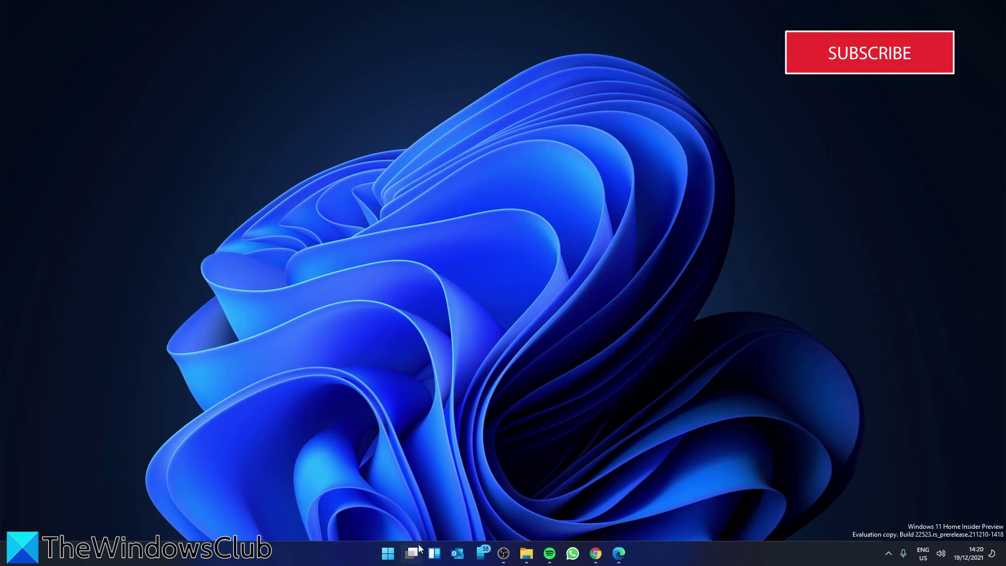
Open Device Manager, and expand and collapse the Print queues category to check its devices.
right_click(388, 557)
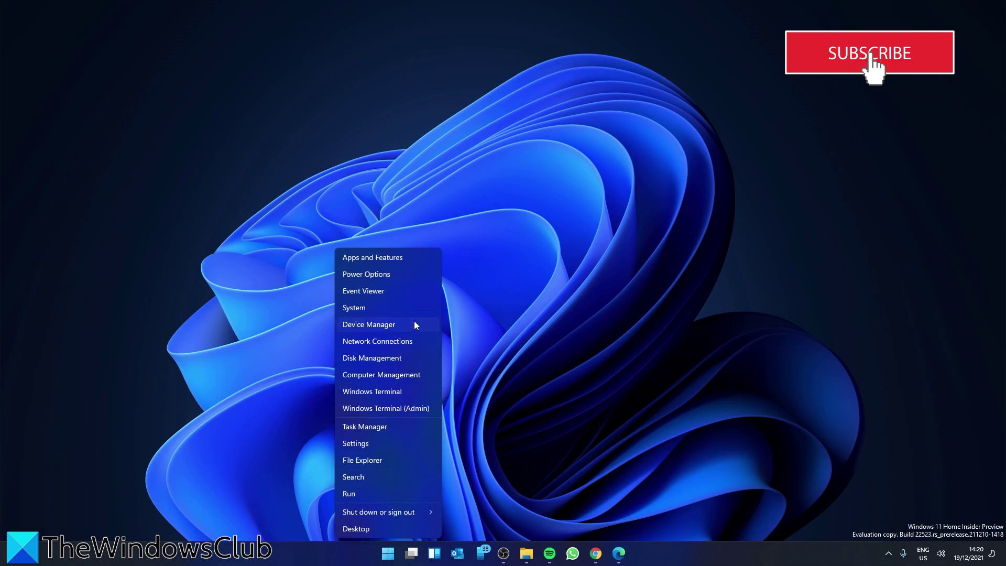
left_click(414, 323)
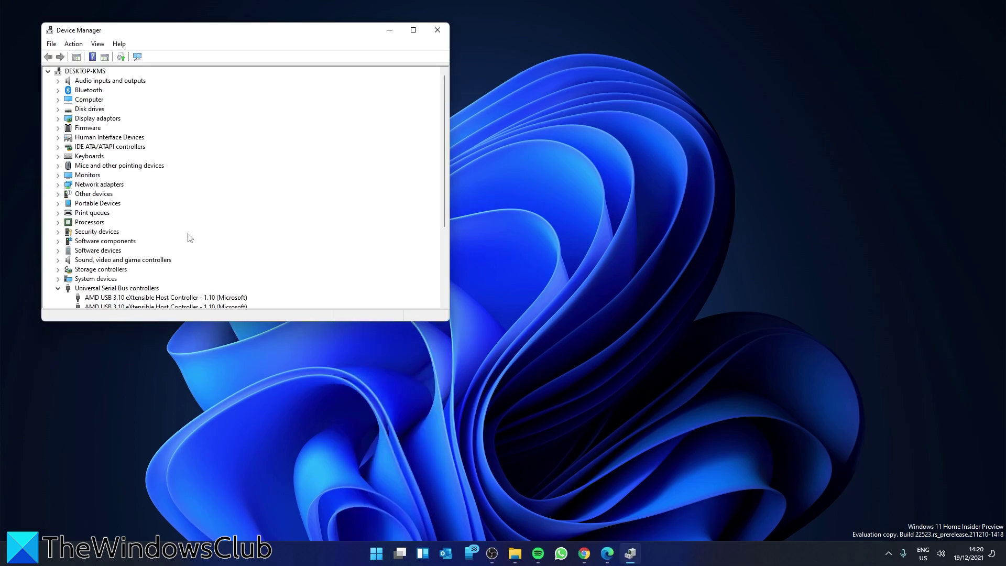
left_click(57, 214)
left_click(58, 213)
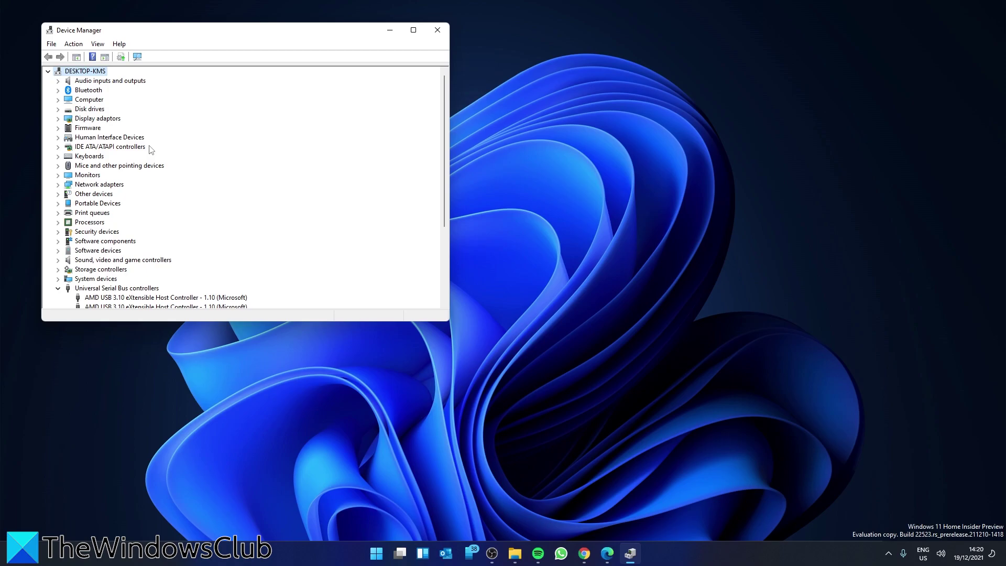
Expand the Print queues category, show the device actions available for Adobe PDF, and close Device Manager.
left_click(57, 213)
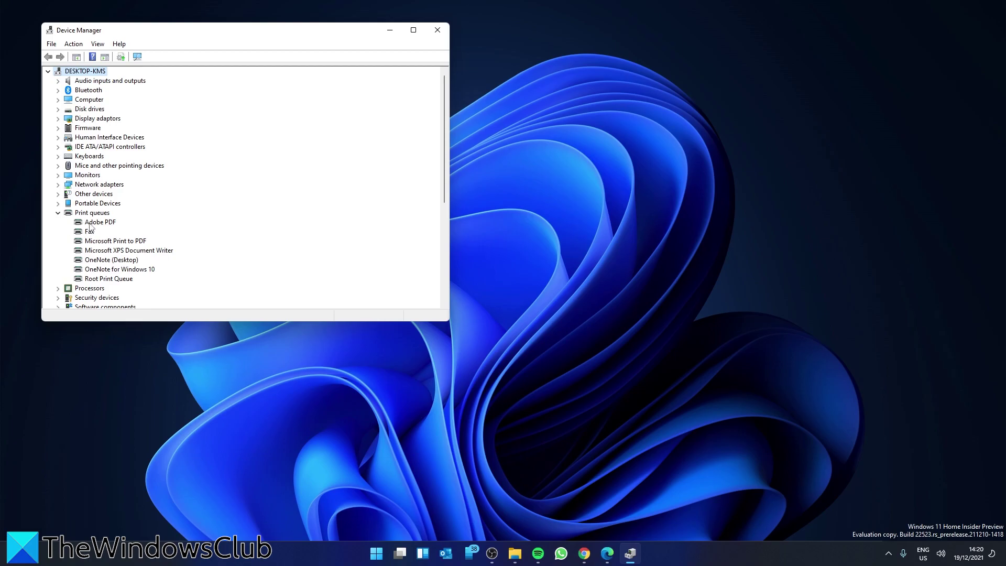
right_click(90, 223)
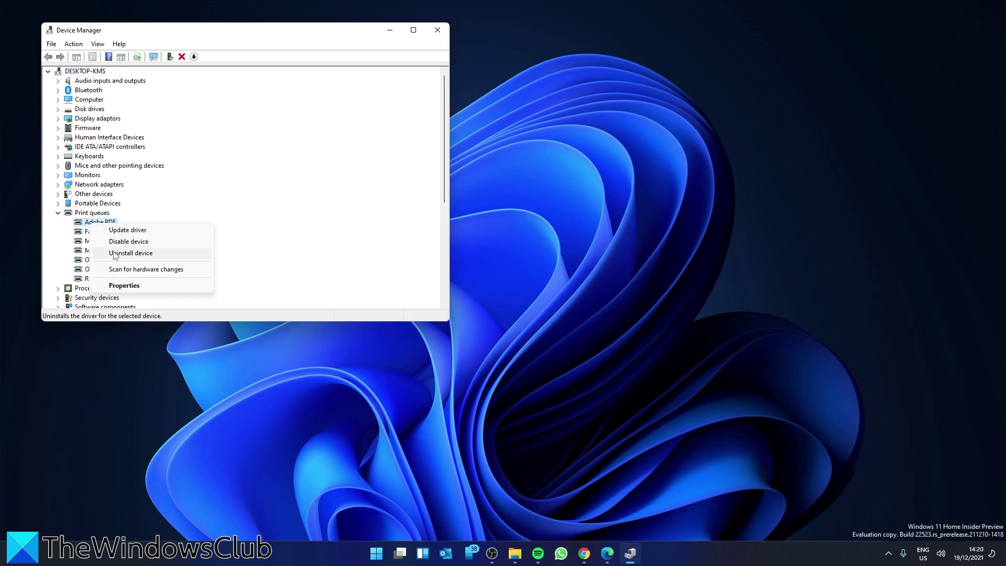
left_click(436, 26)
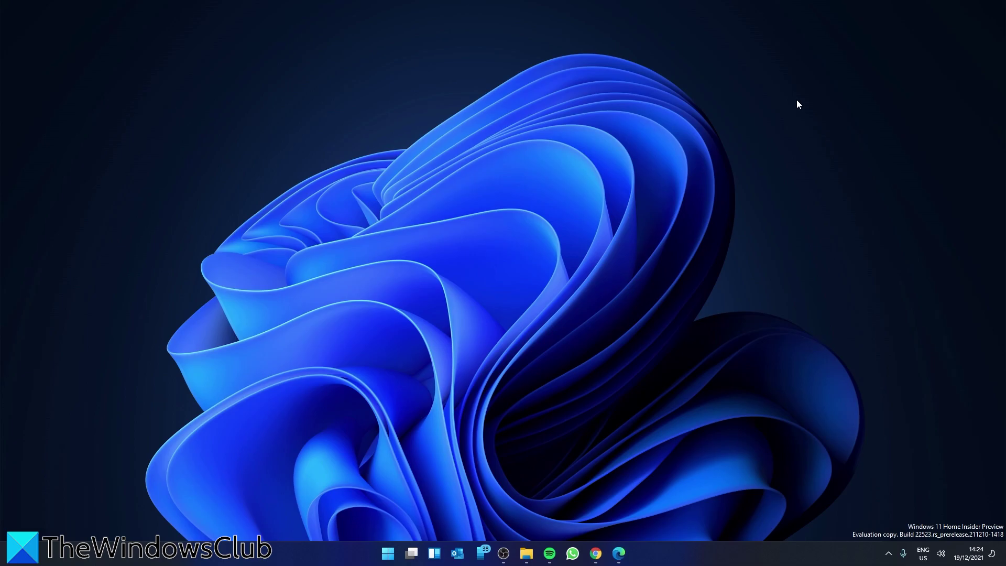
Open Registry Editor and go to the key HKEY_CURRENT_USER\Software\Microsoft\Windows\CurrentVersion\Explorer\Advanced.
left_click(388, 556)
left_click(528, 289)
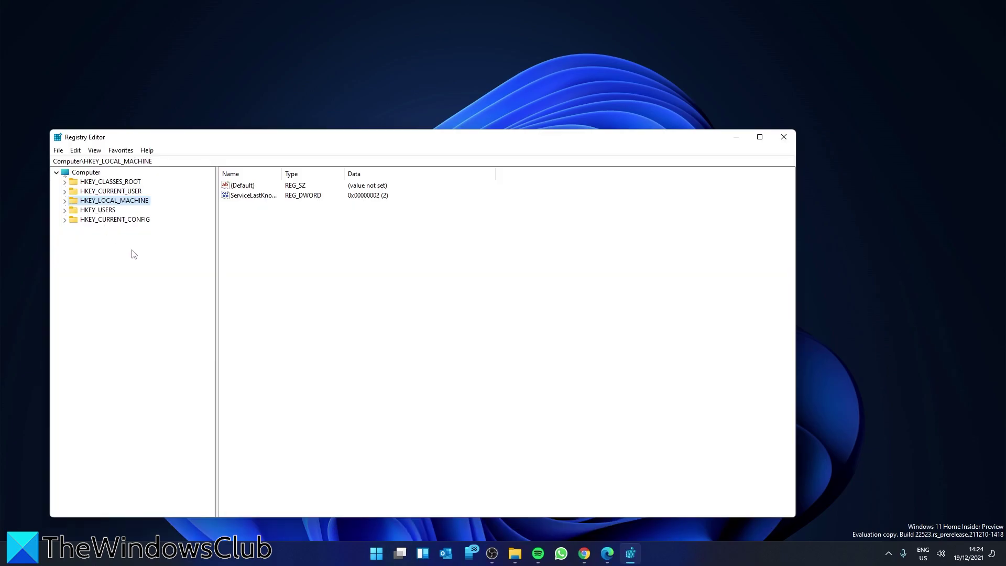
left_click(65, 191)
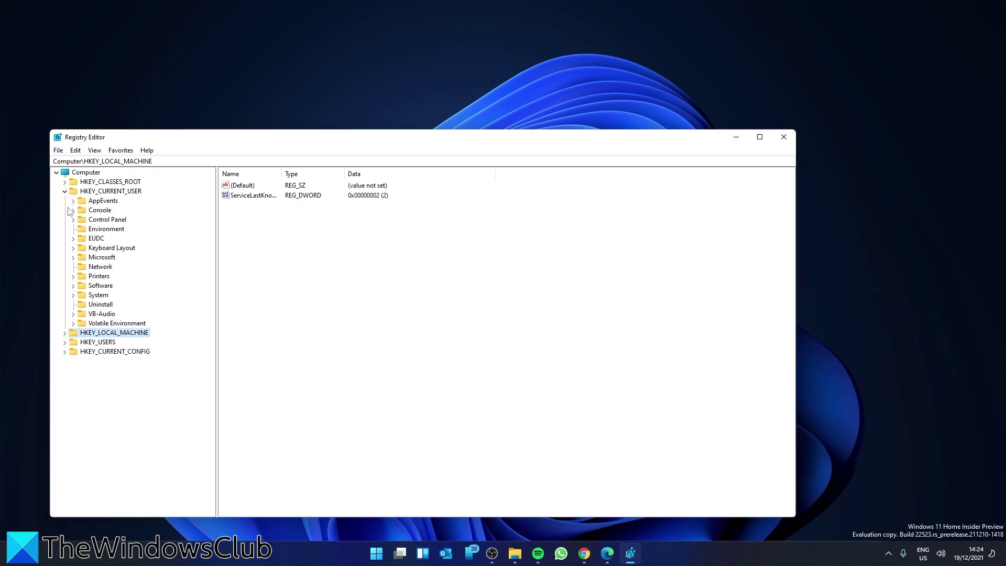
left_click(74, 287)
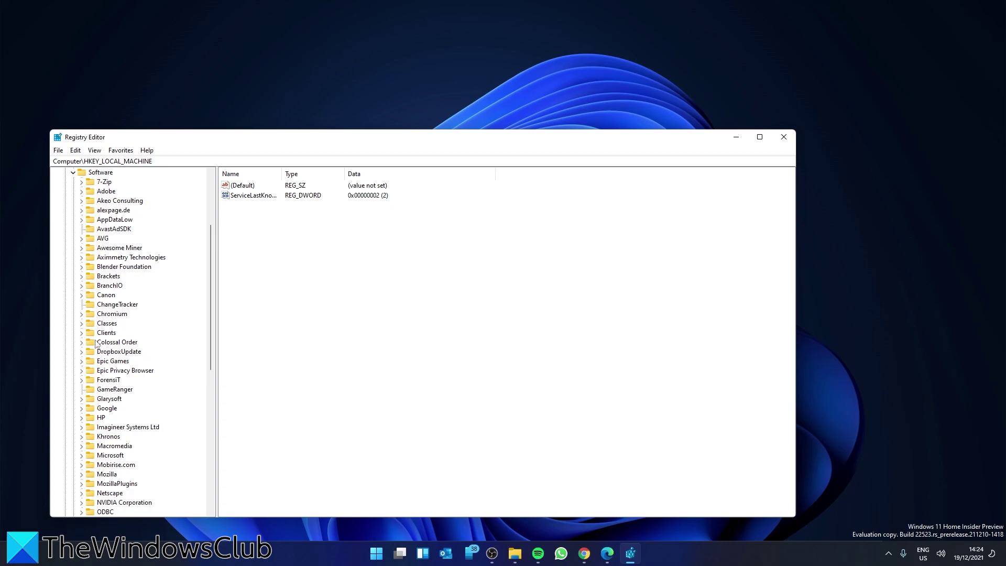
scroll(108, 390, "down", 1)
left_click(82, 427)
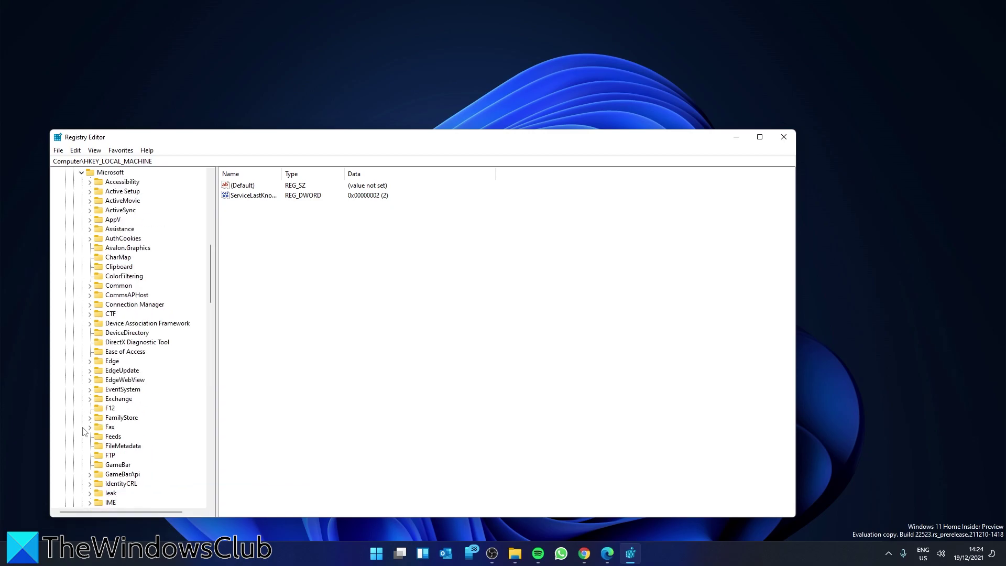
scroll(94, 431, "down", 15)
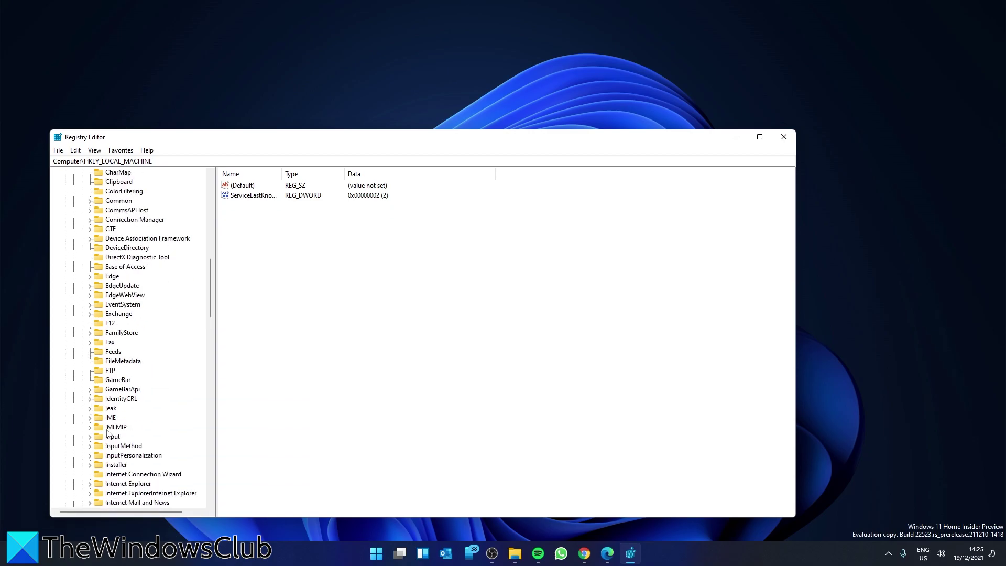
scroll(106, 433, "down", 12)
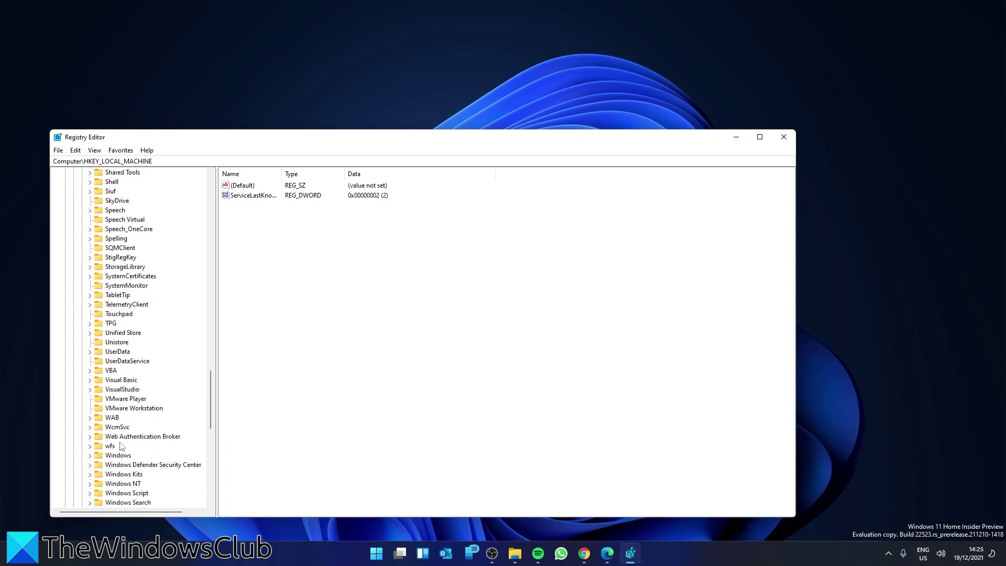
left_click(91, 460)
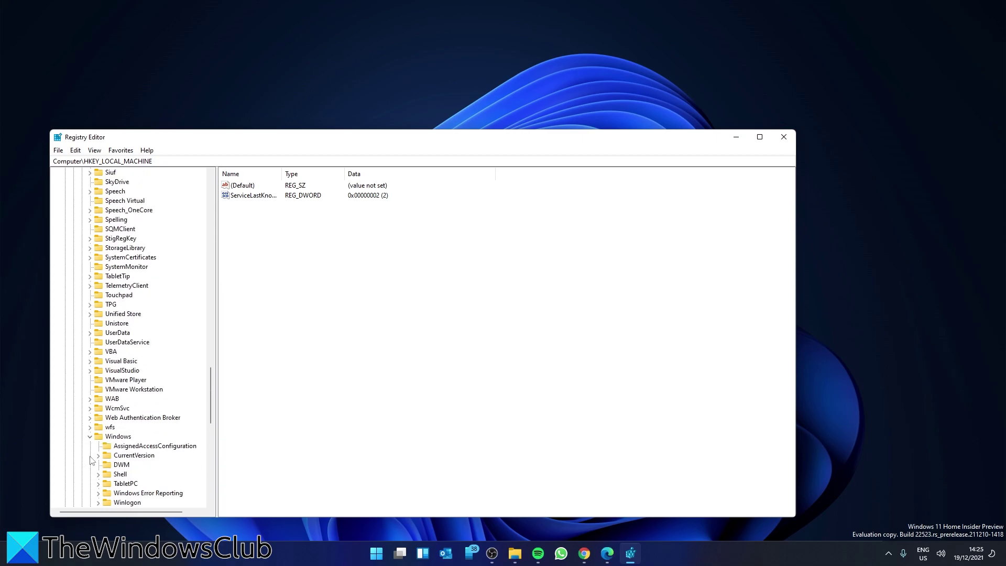
left_click(98, 458)
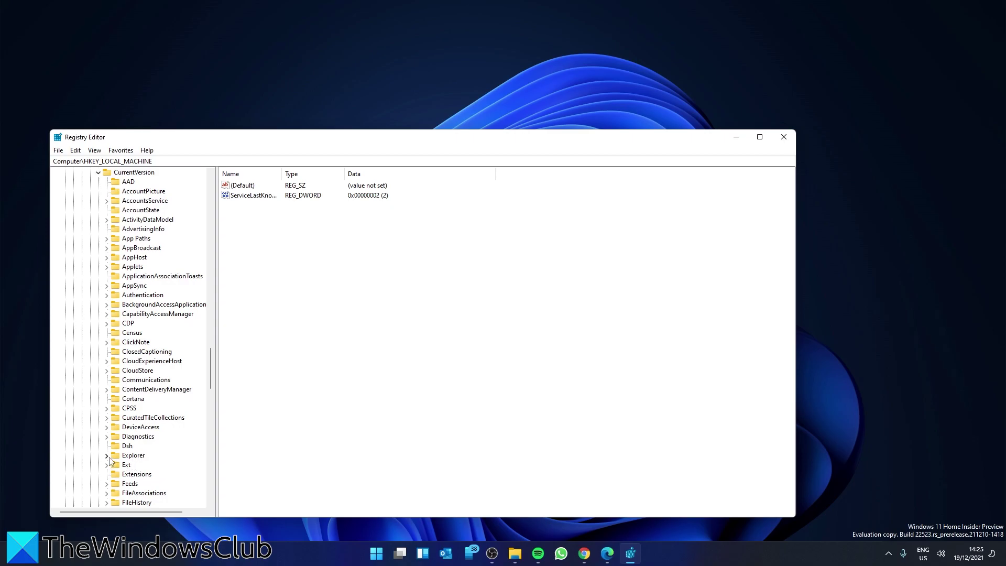
left_click(108, 457)
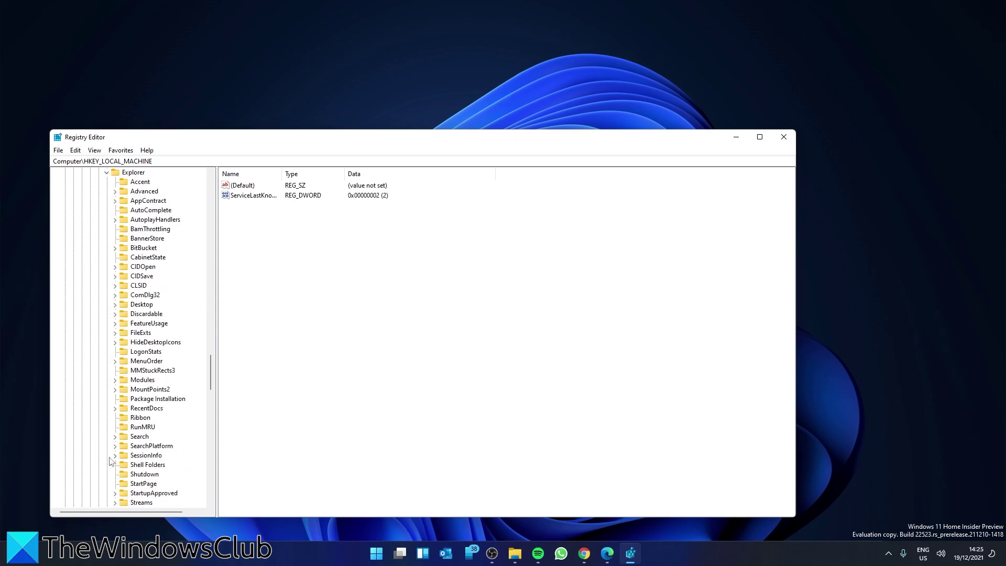
left_click(139, 192)
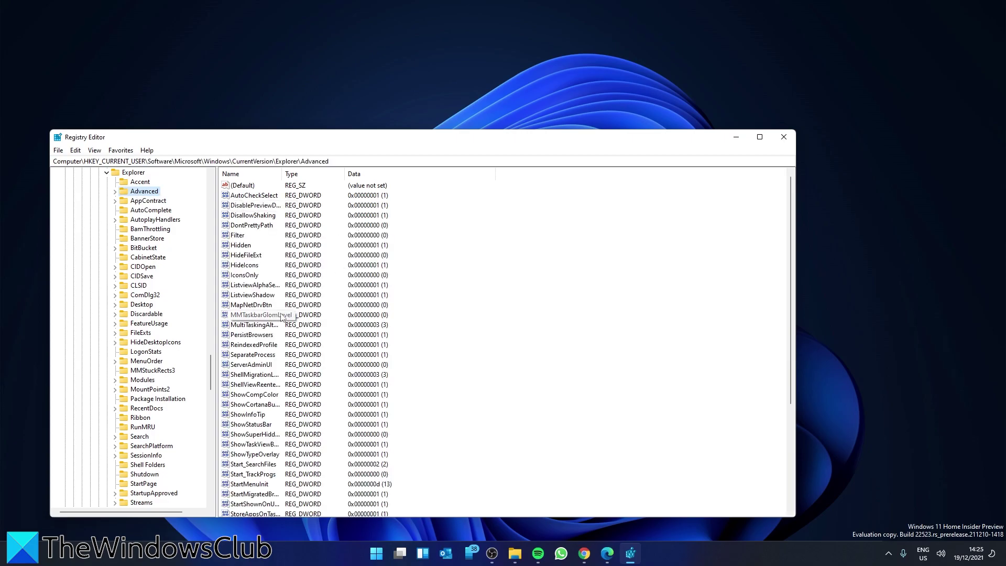
Open the SeparateProcess DWORD for editing, accept value data 1, and close Registry Editor.
double_click(268, 356)
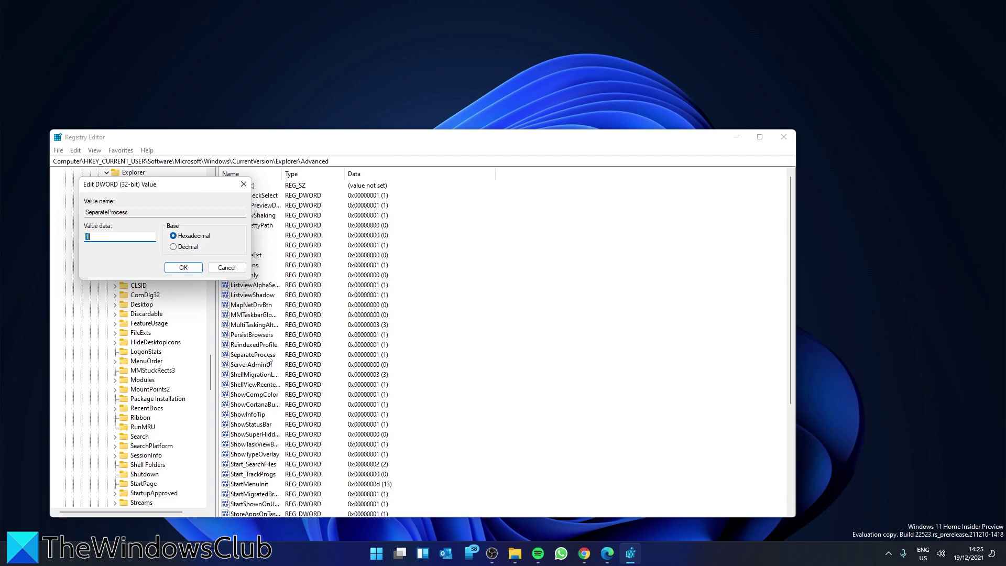
left_click(185, 268)
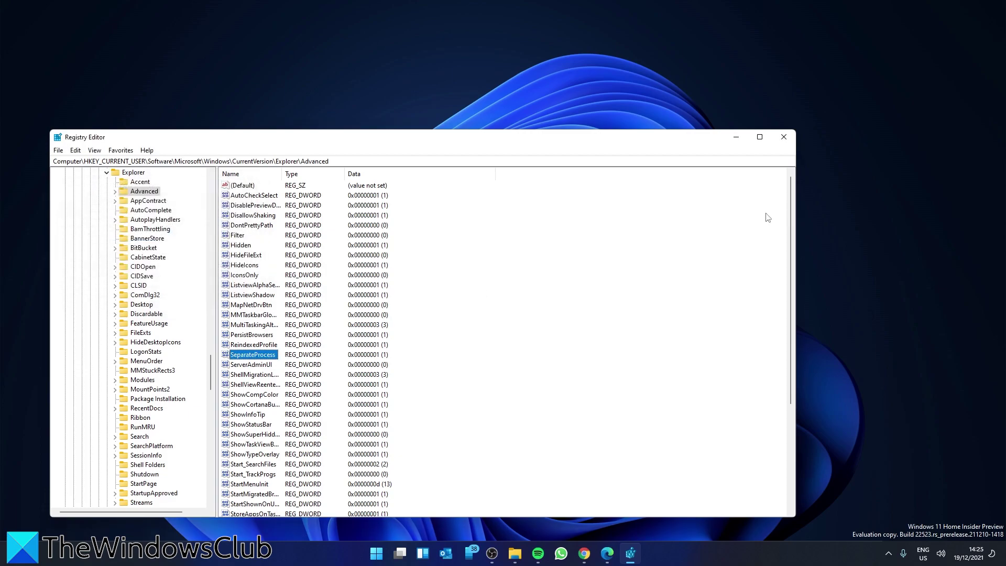
left_click(784, 137)
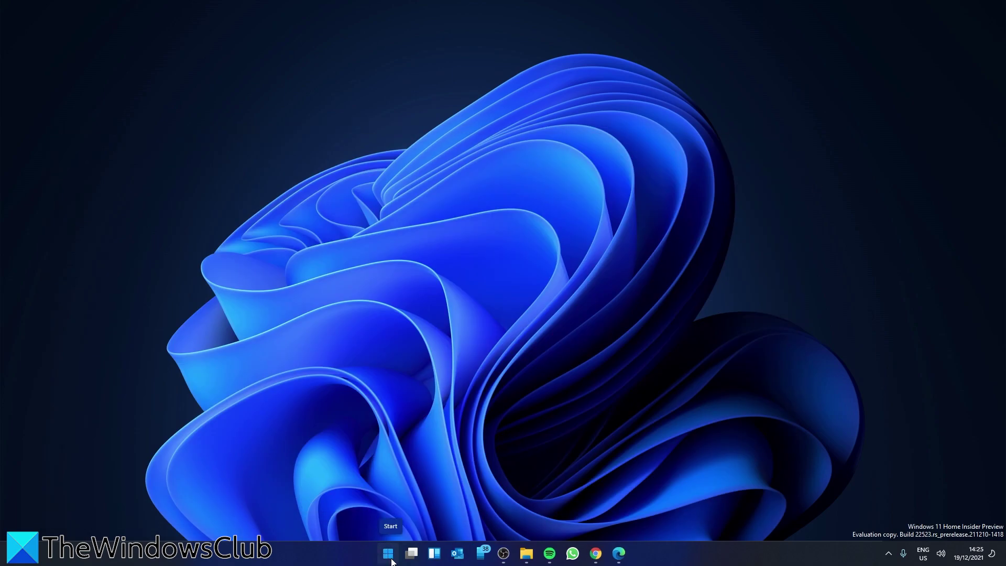
Open Task Manager and restart the Windows Explorer process.
right_click(388, 553)
left_click(391, 431)
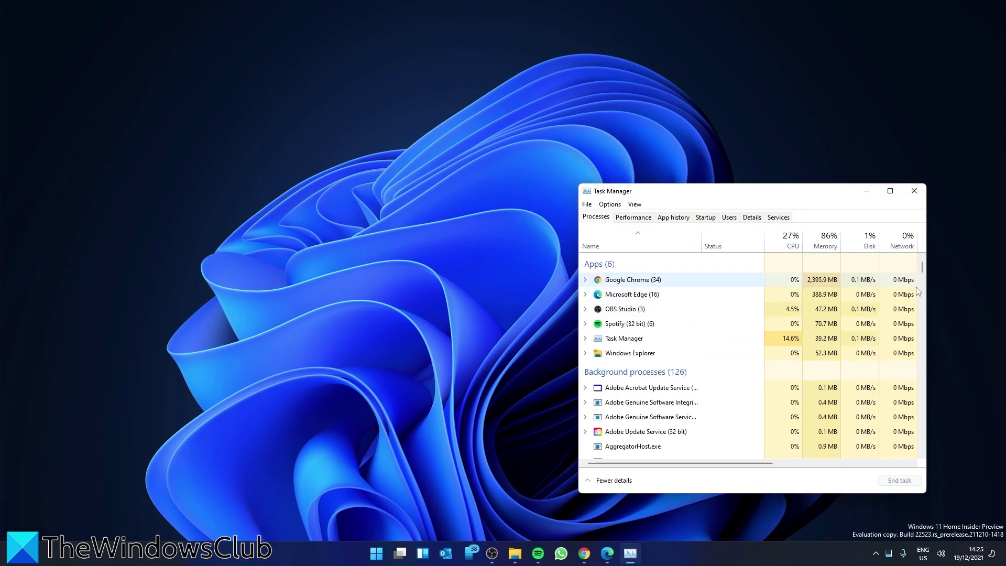
right_click(663, 356)
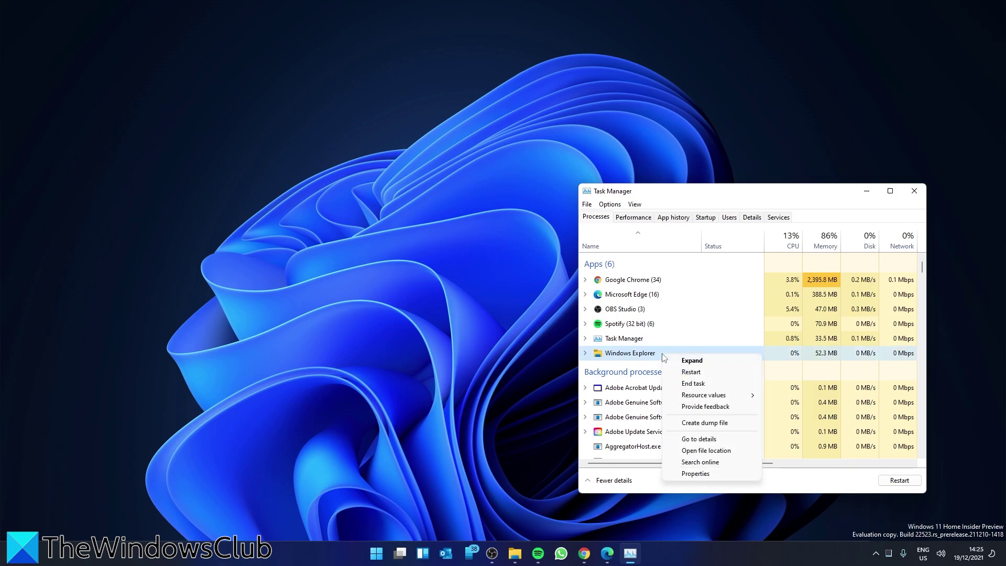
left_click(691, 372)
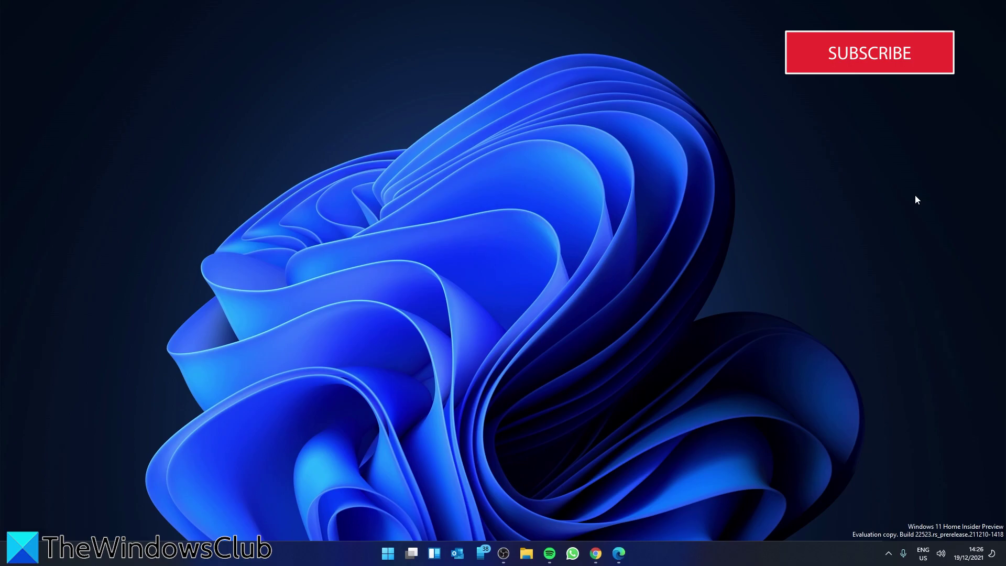
Open Settings and go to the Installed apps page of the Apps category.
left_click(388, 553)
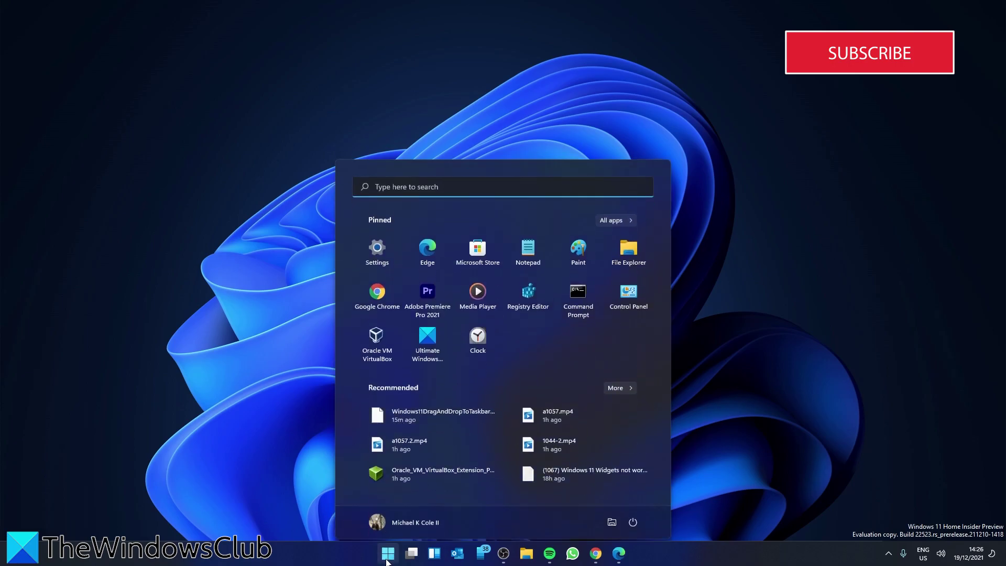
left_click(380, 250)
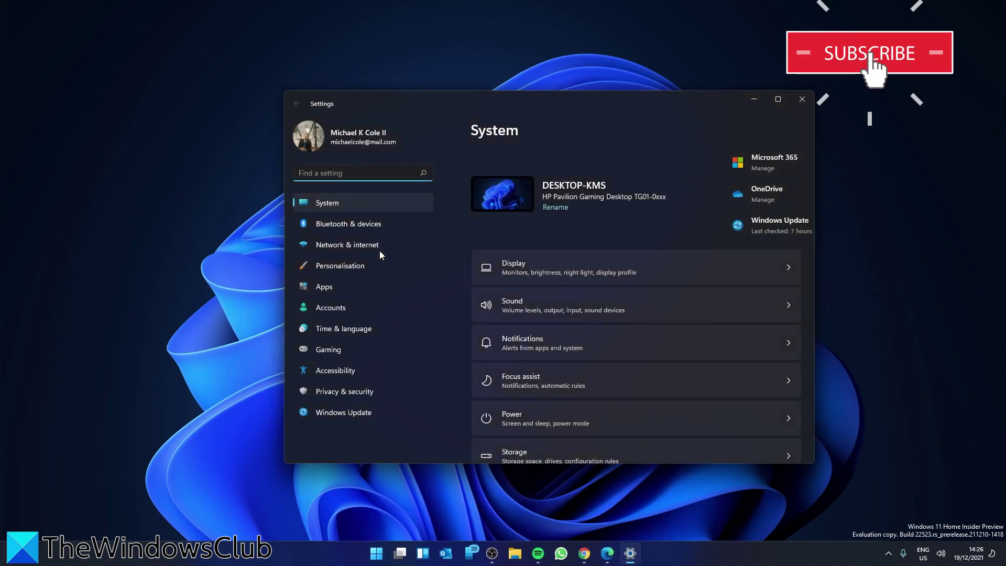
left_click(368, 287)
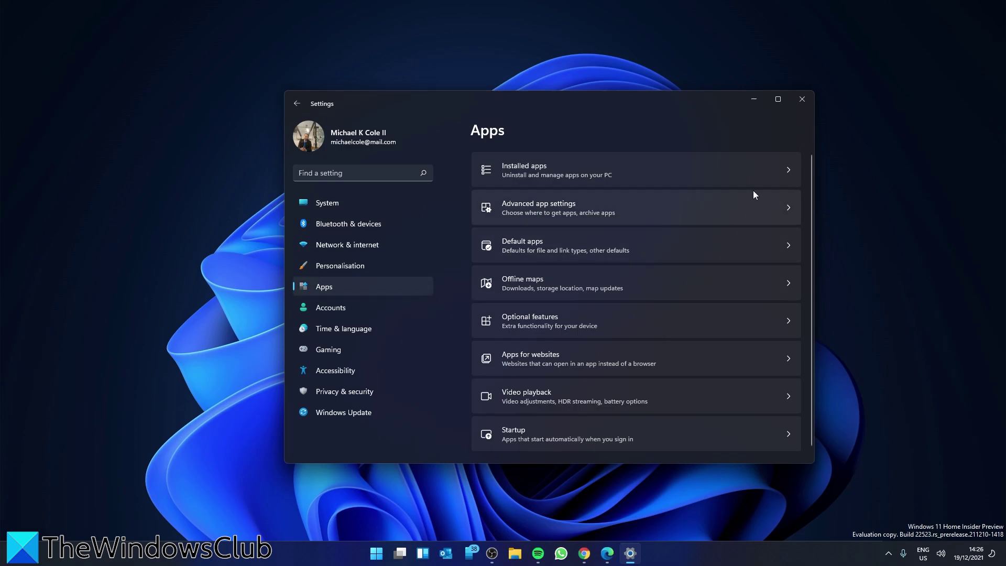
left_click(787, 171)
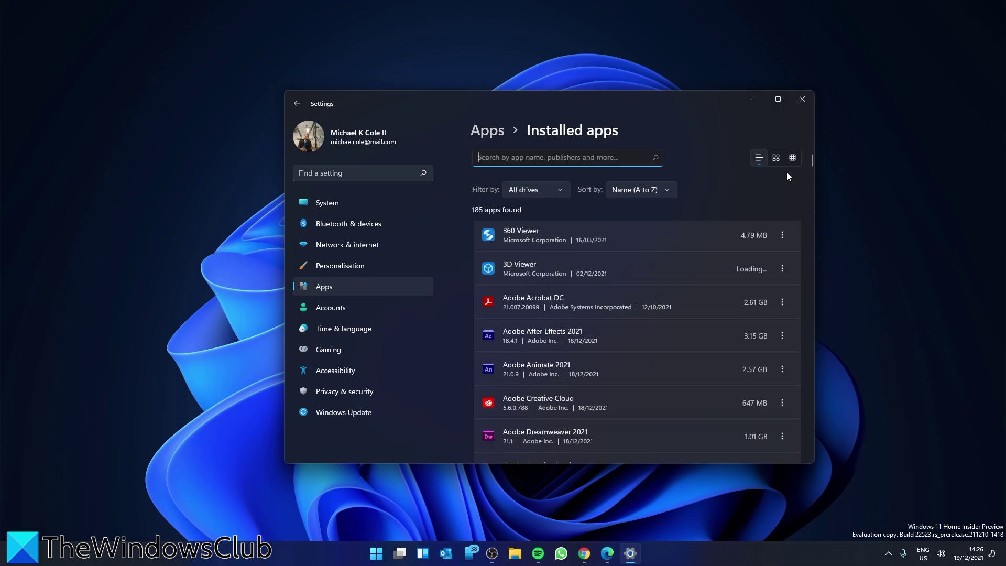
Find Caesar 4 in the list of installed apps and start uninstalling it.
scroll(737, 249, "down", 3)
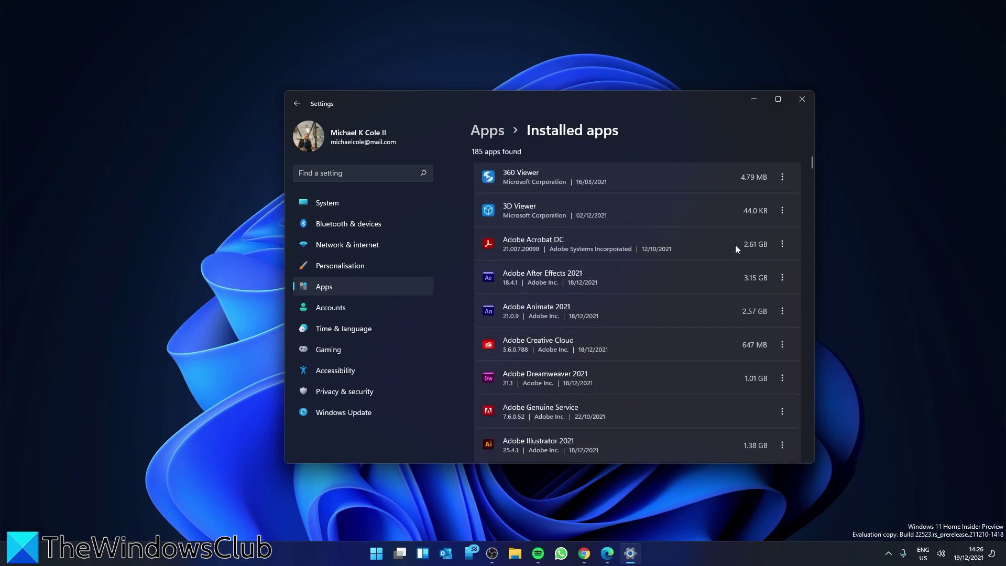
scroll(736, 245, "down", 5)
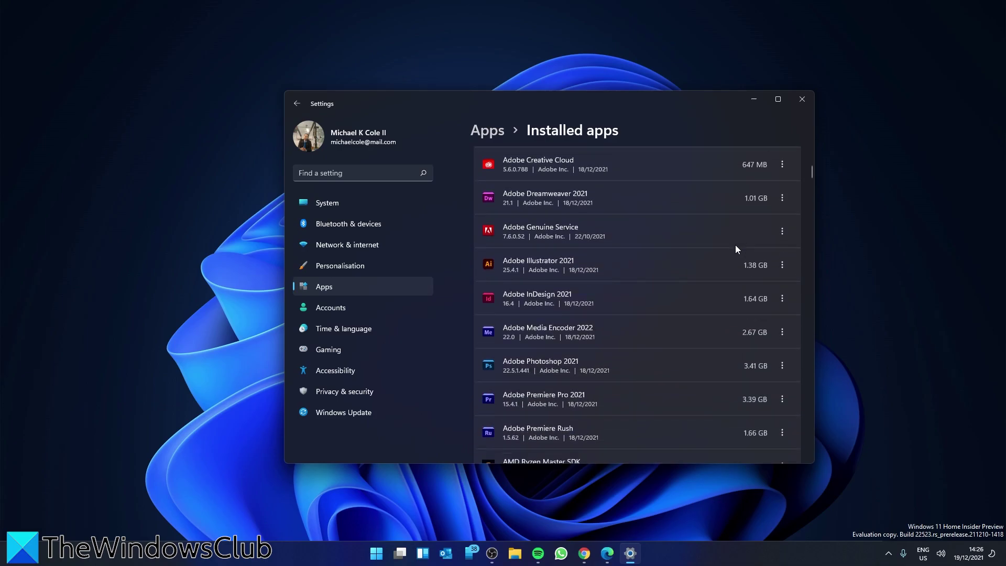
scroll(736, 248, "down", 2)
scroll(736, 249, "down", 3)
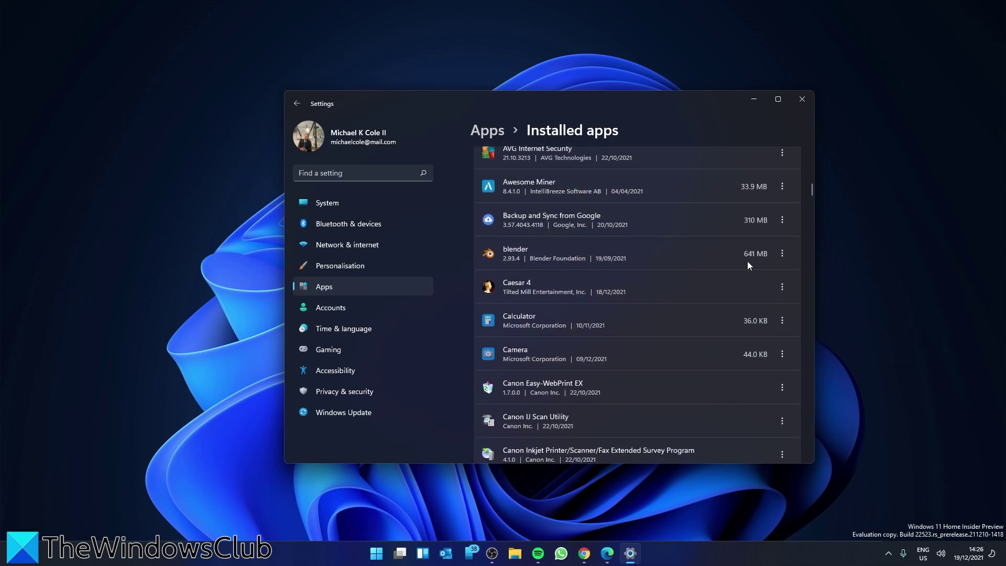
left_click(783, 286)
left_click(672, 327)
left_click(763, 342)
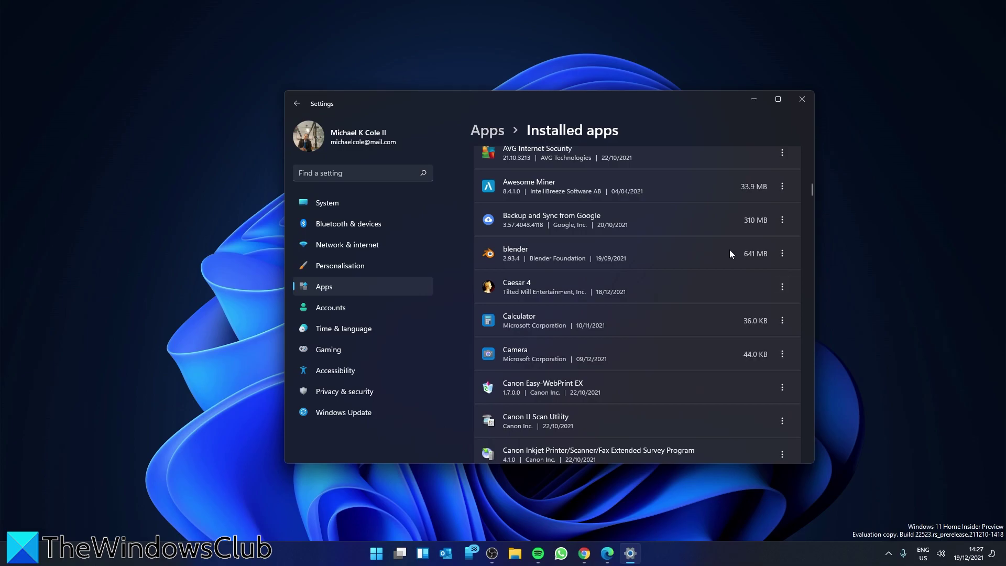